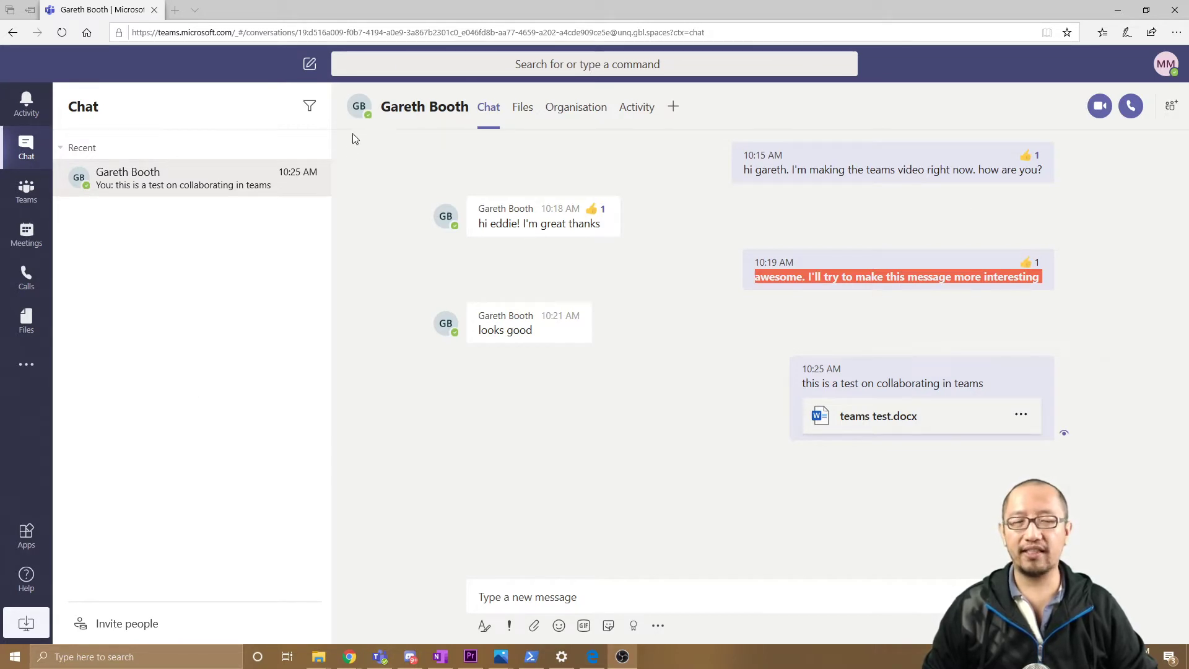
View the files shared in the open one-to-one chat, and return to its conversation.
left_click(530, 112)
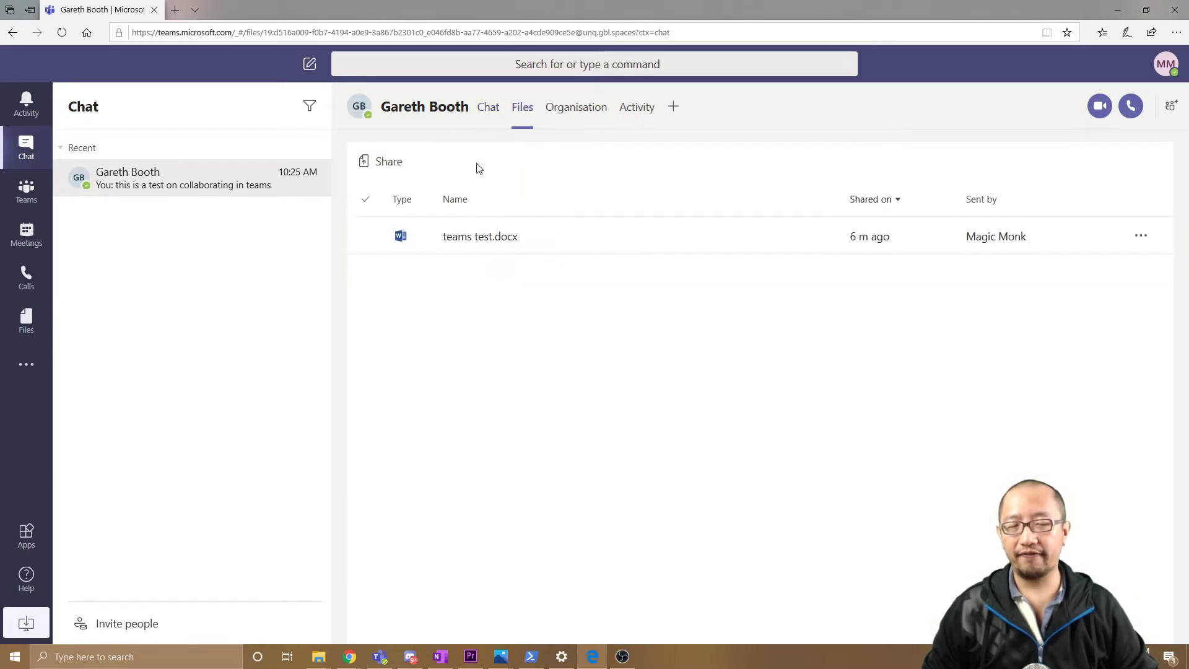
left_click(487, 107)
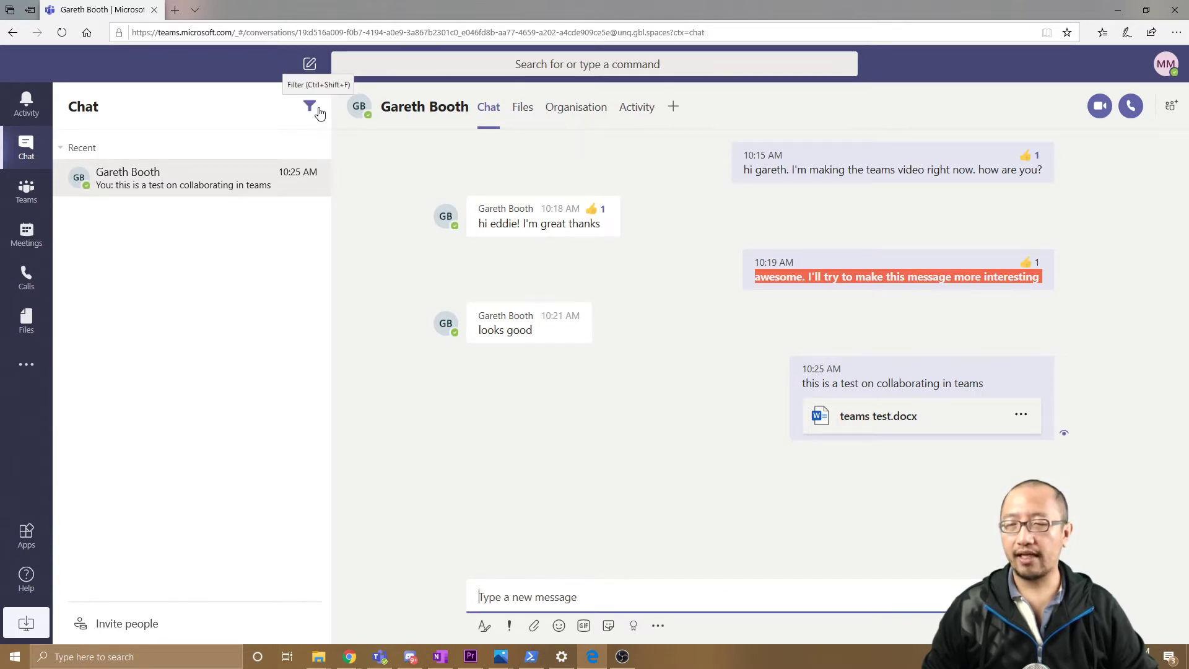
Start a new chat and add the three contacts as its recipients.
left_click(311, 65)
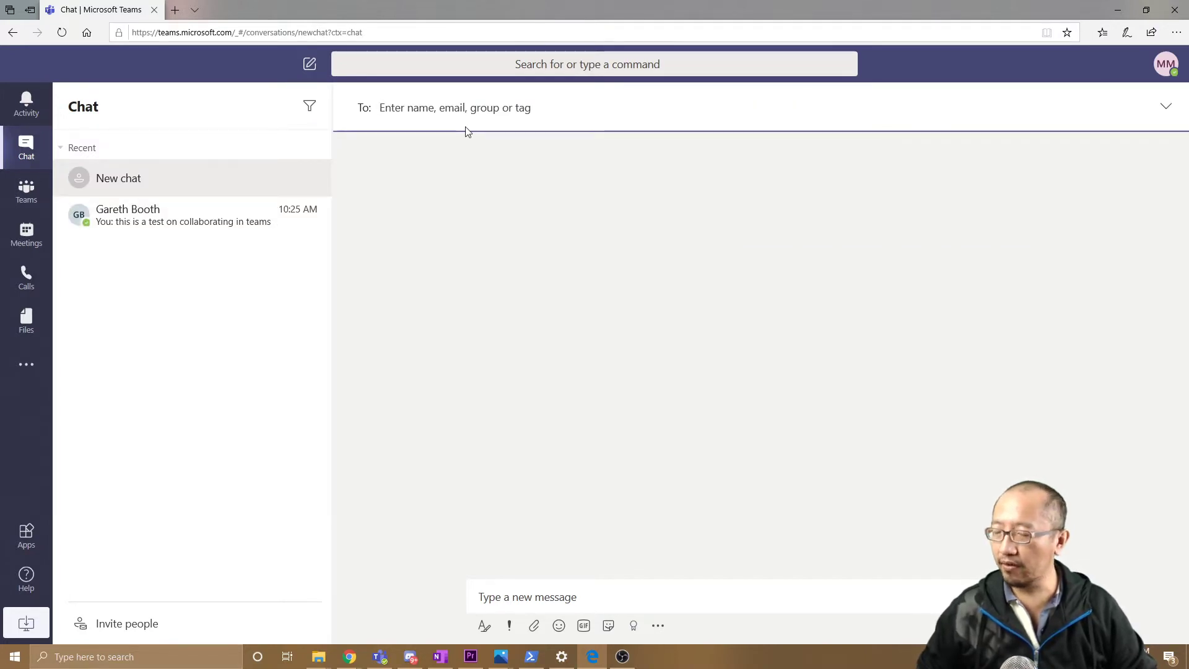
type("darryn")
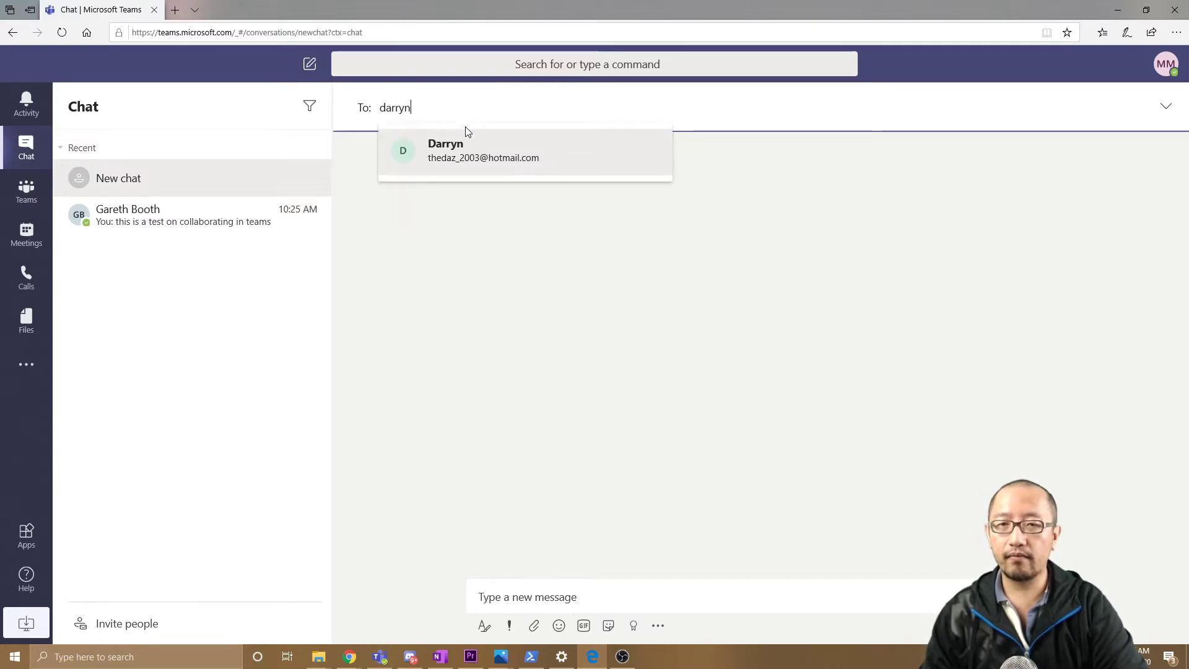
key("Return")
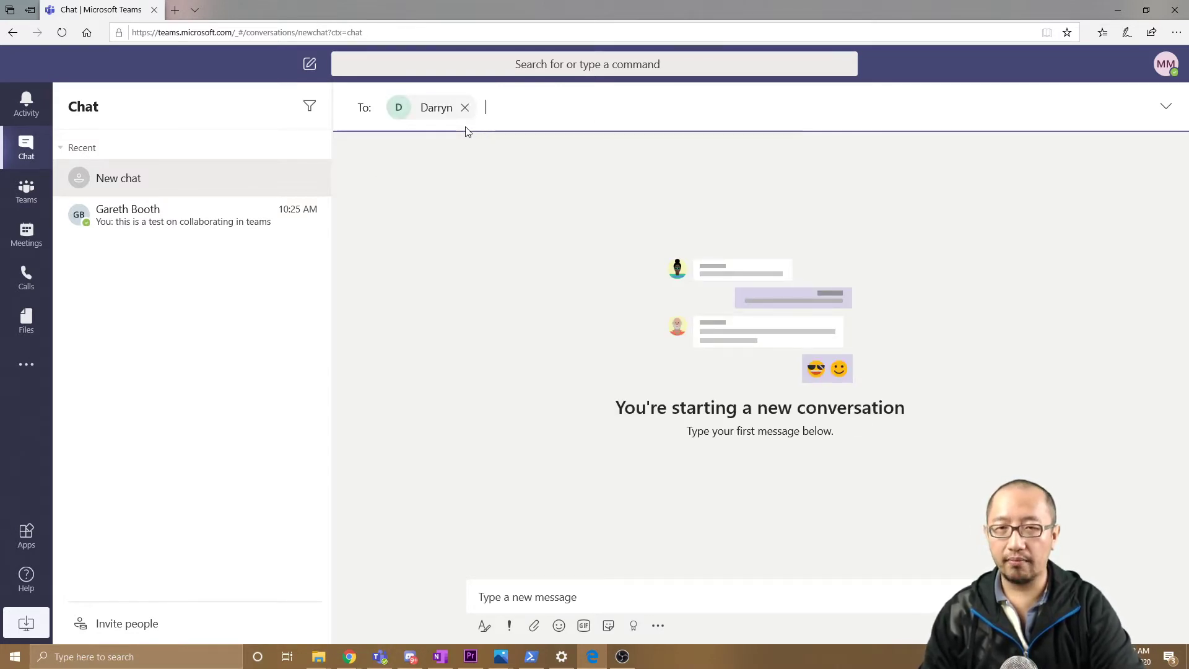
type("summers")
key("Return")
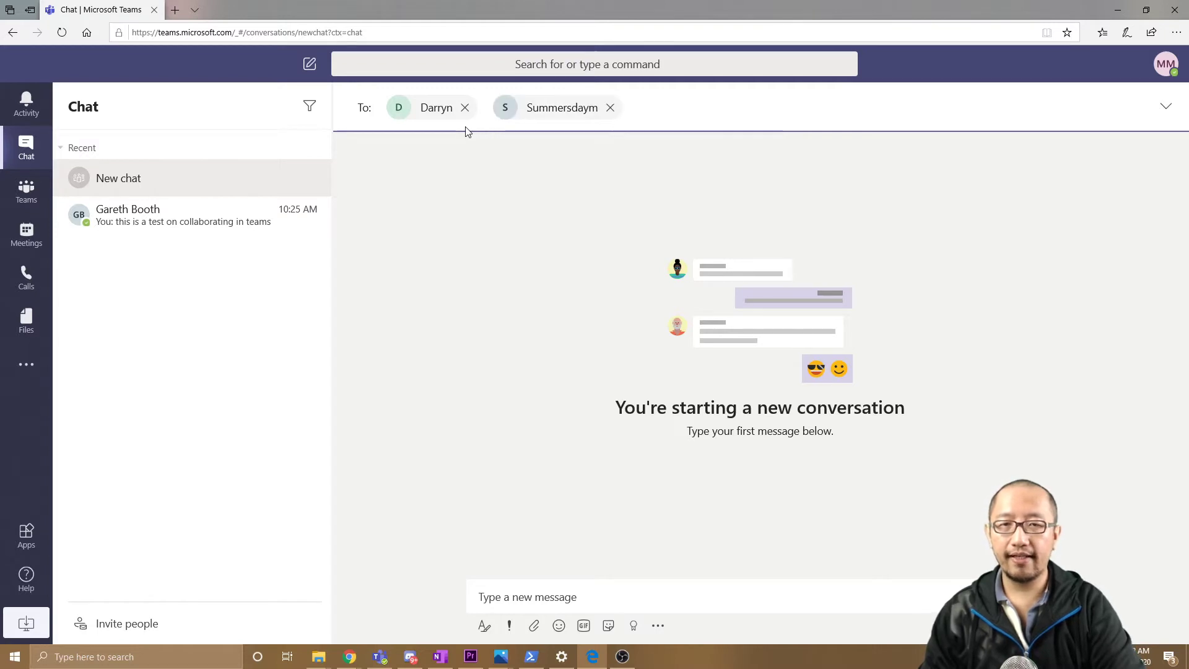
type("gareth")
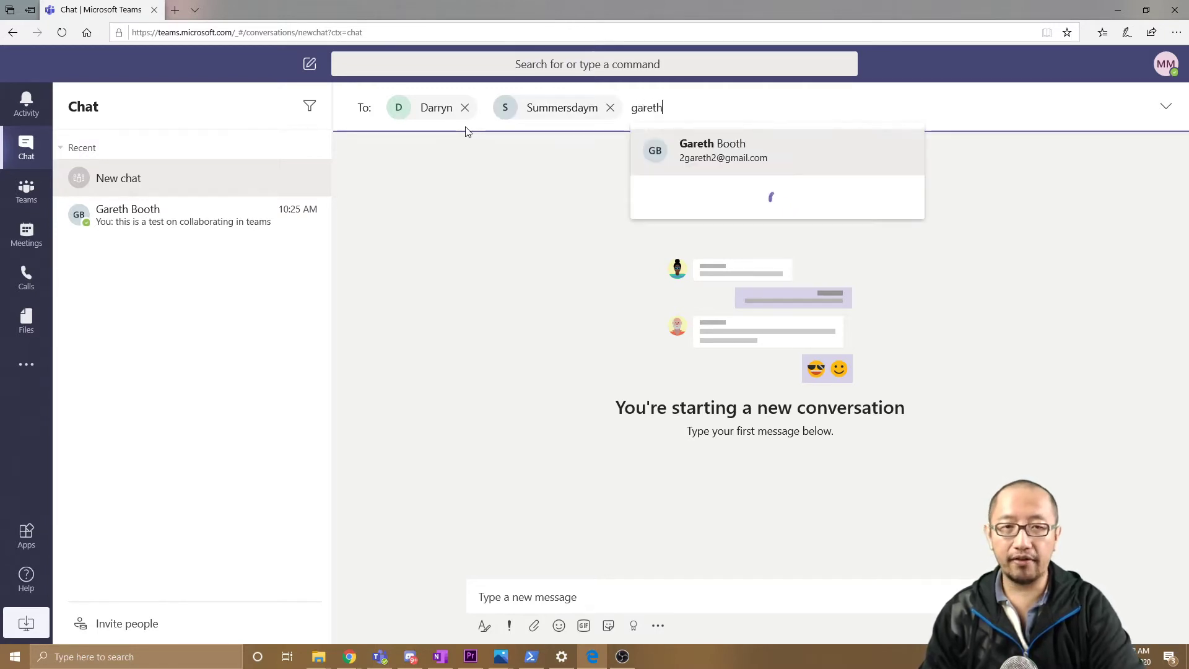
key("Return")
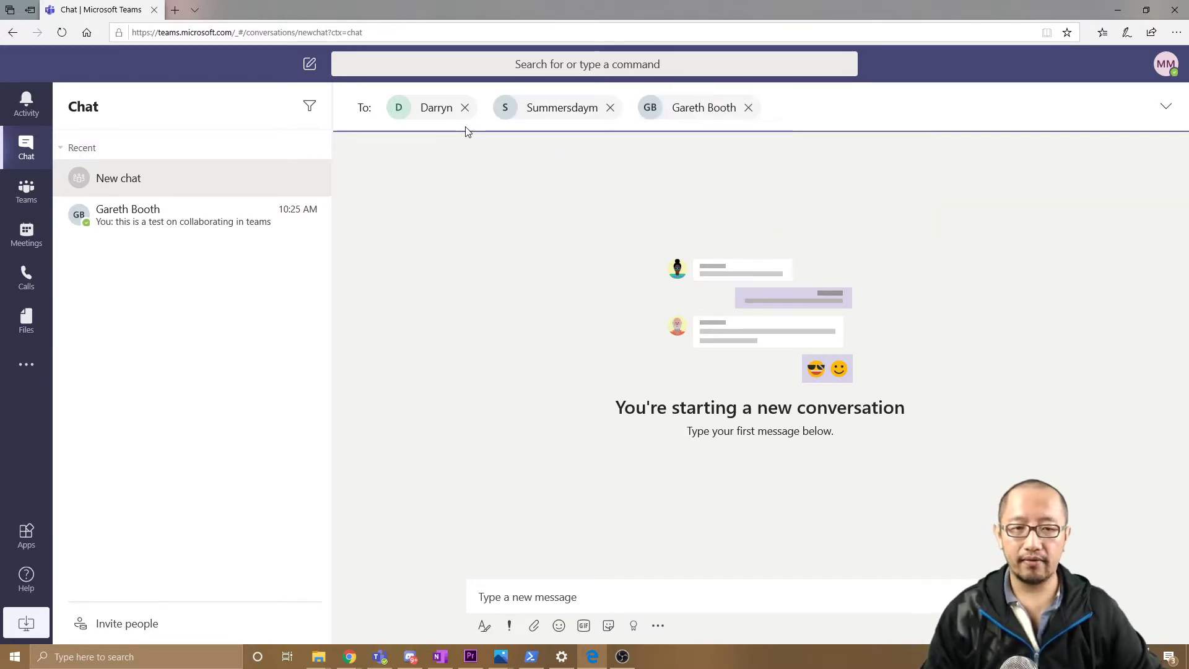
Send the message "hey guys" to the new group chat.
left_click(601, 588)
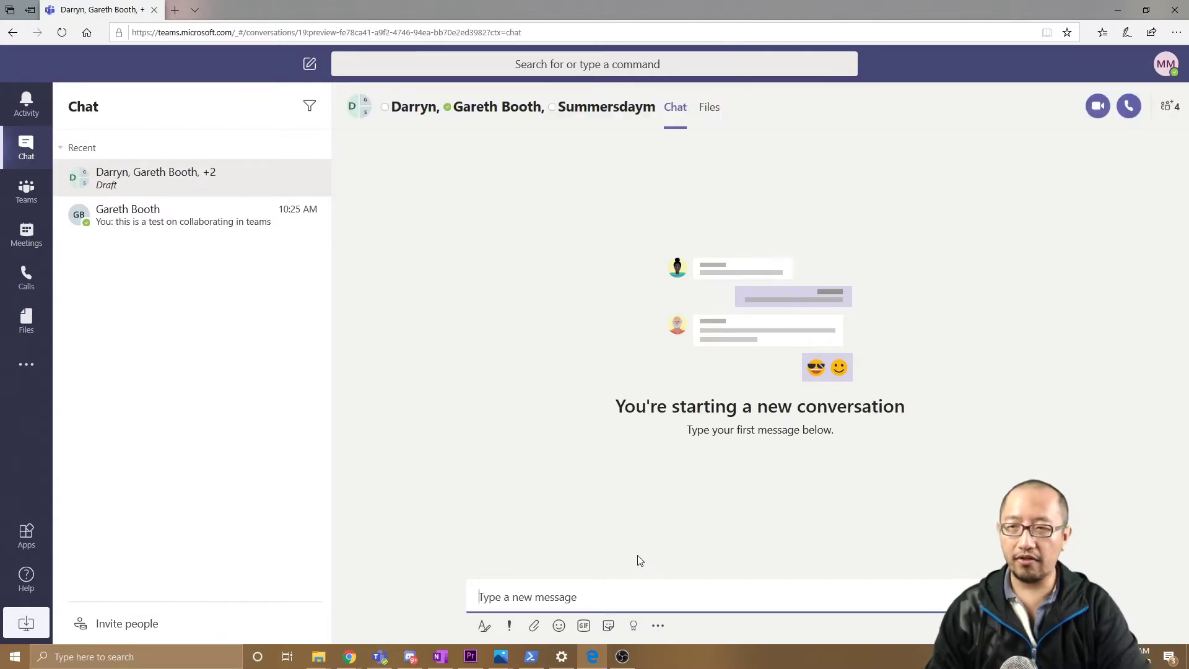
type("hey guys")
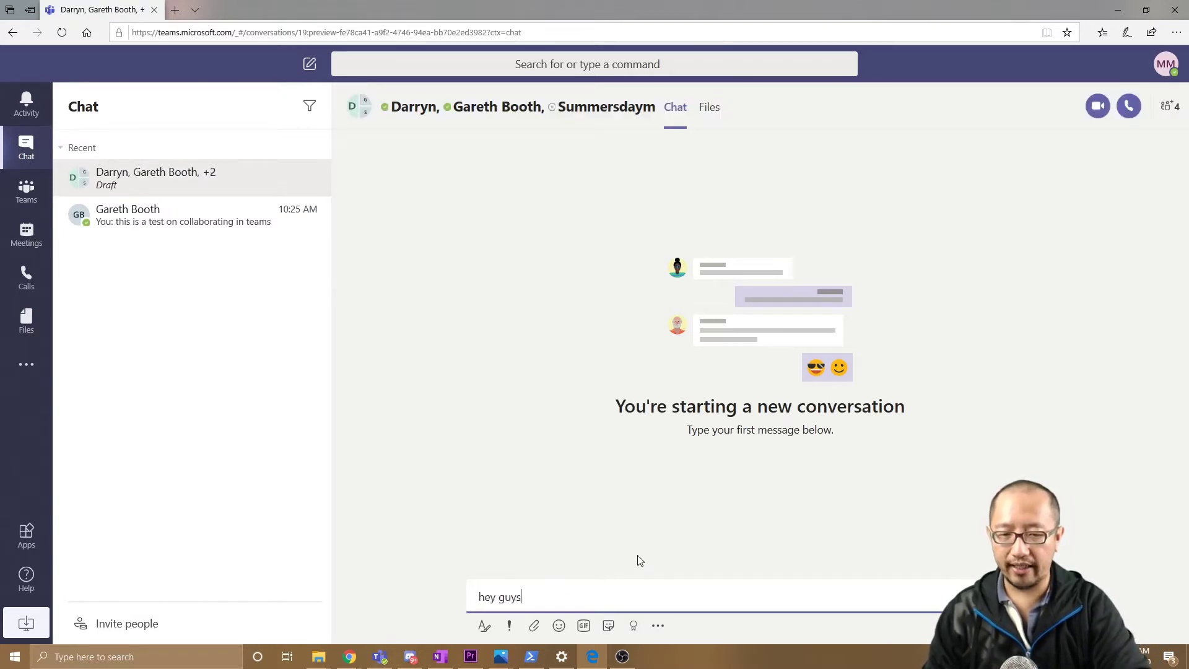
key("Return")
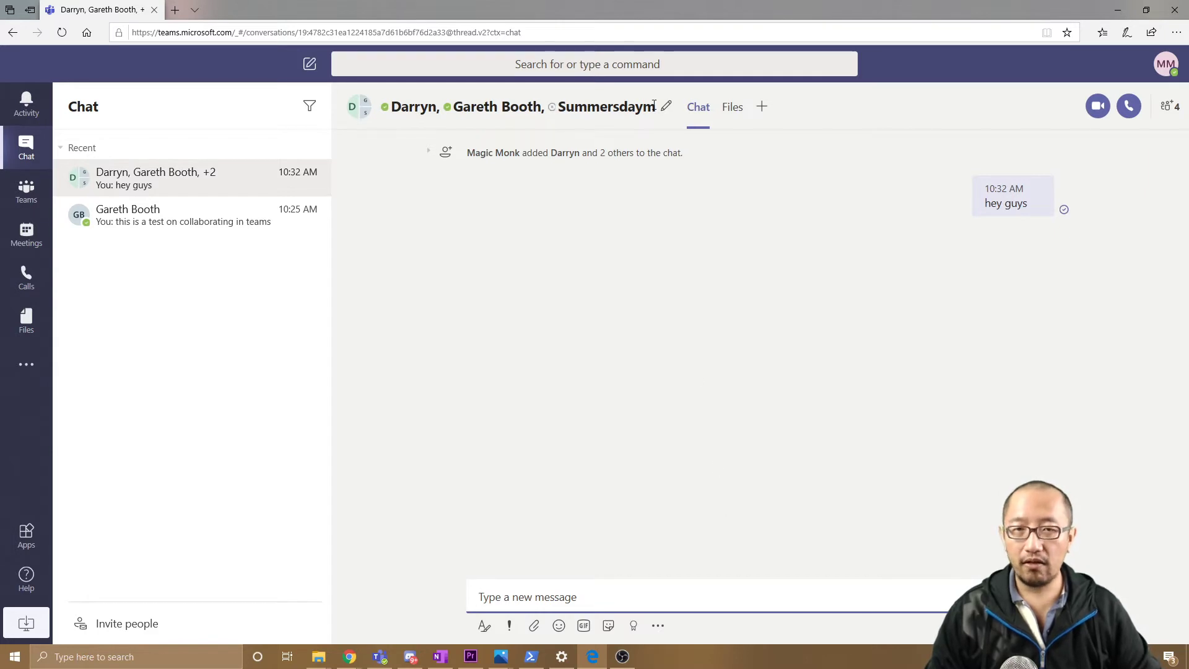
Name the group chat "IT specialists" and save the name.
mouse_move(412, 110)
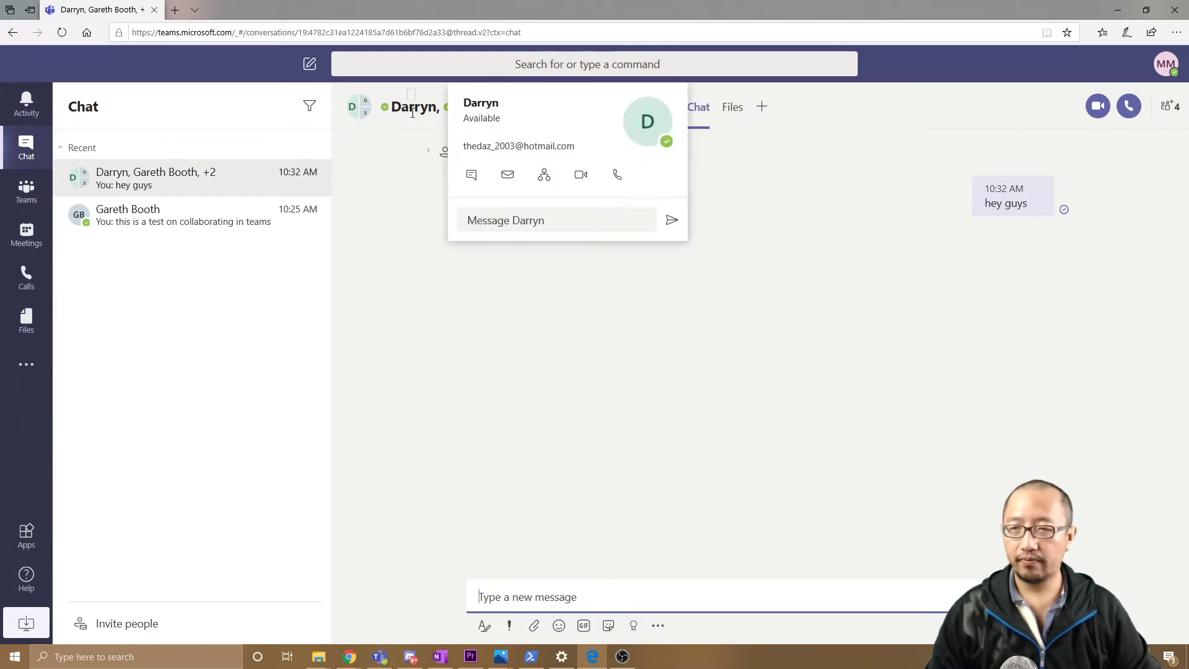
mouse_move(1043, 213)
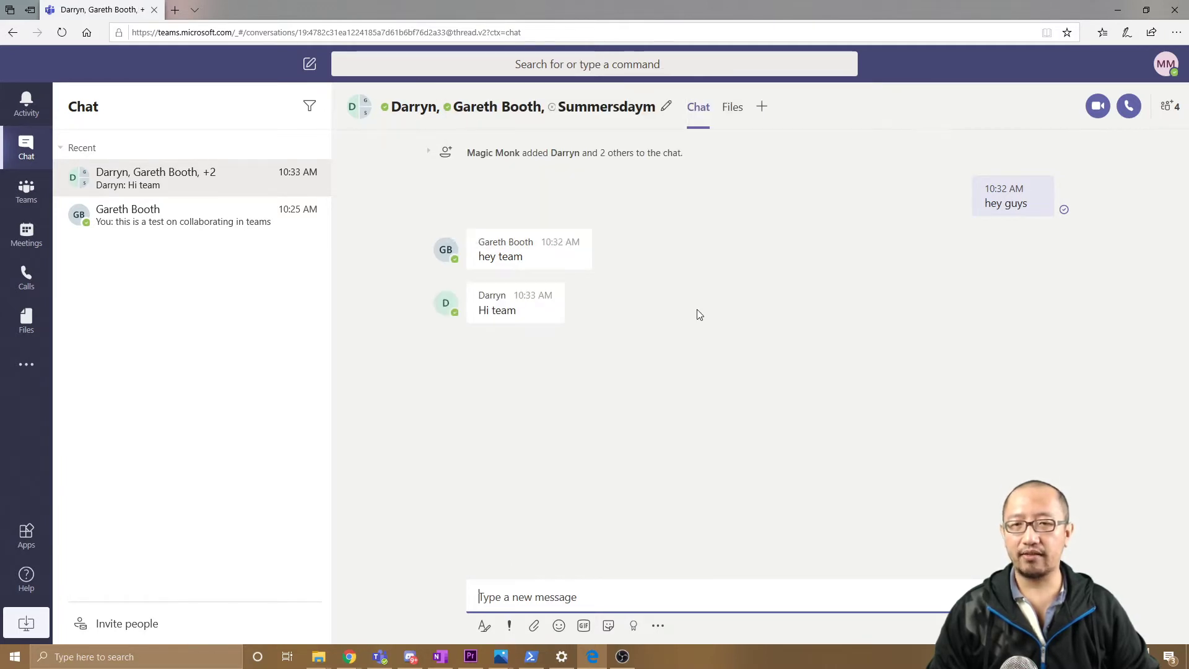
left_click(668, 107)
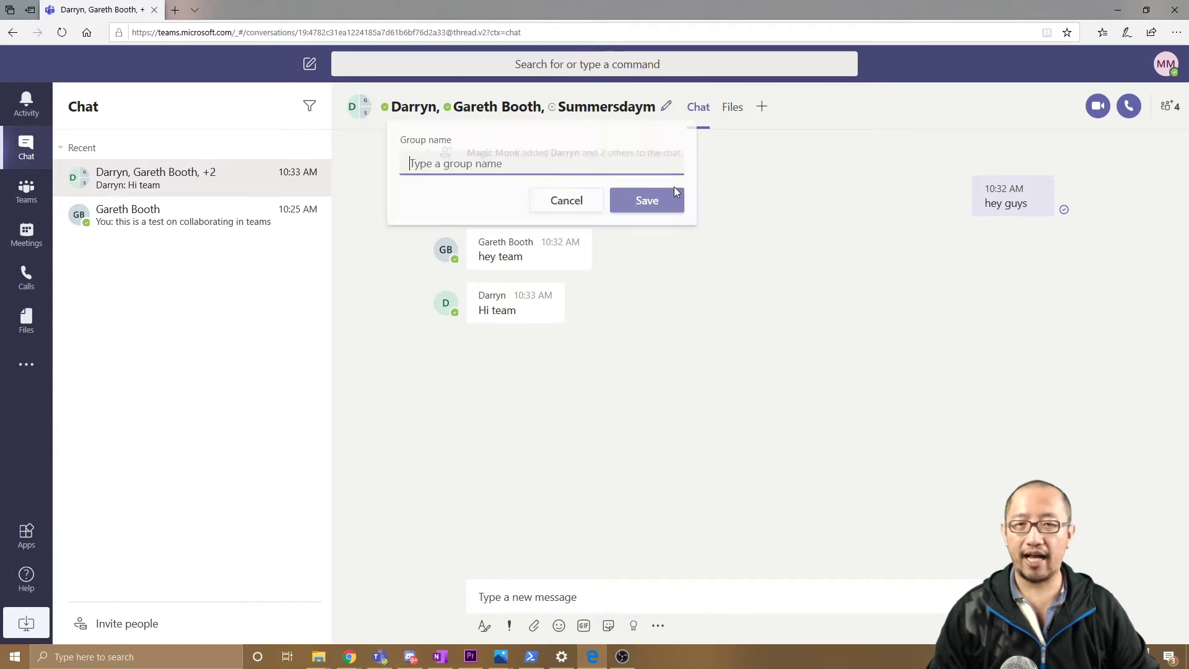
type("IT ")
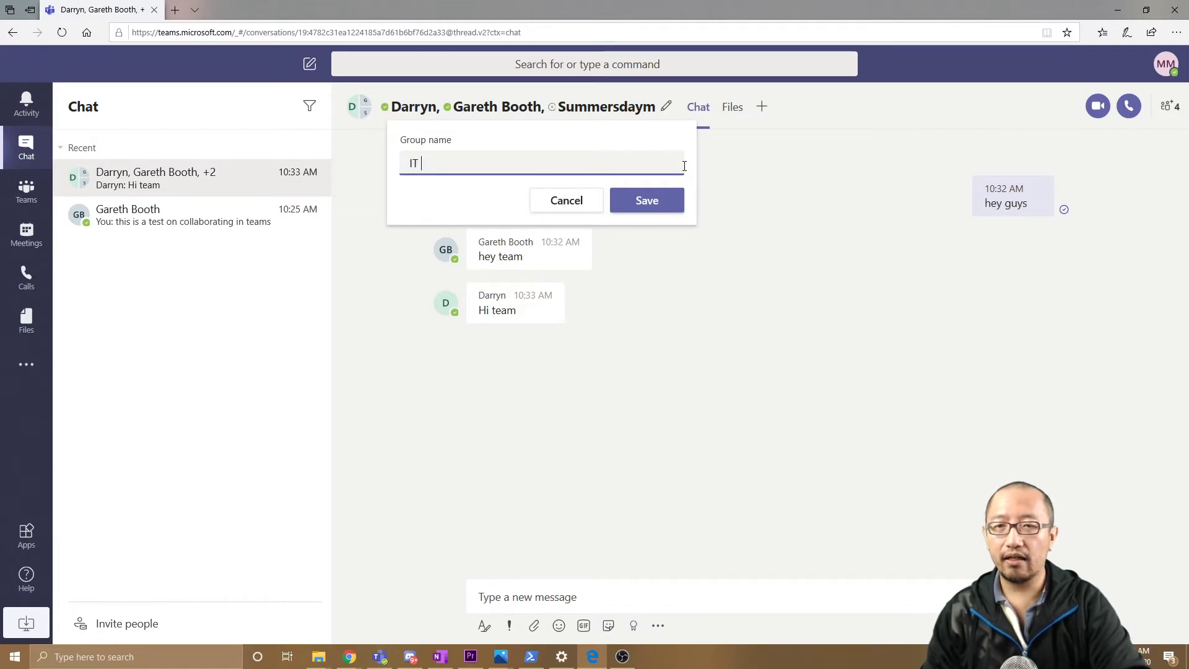
type("specialists")
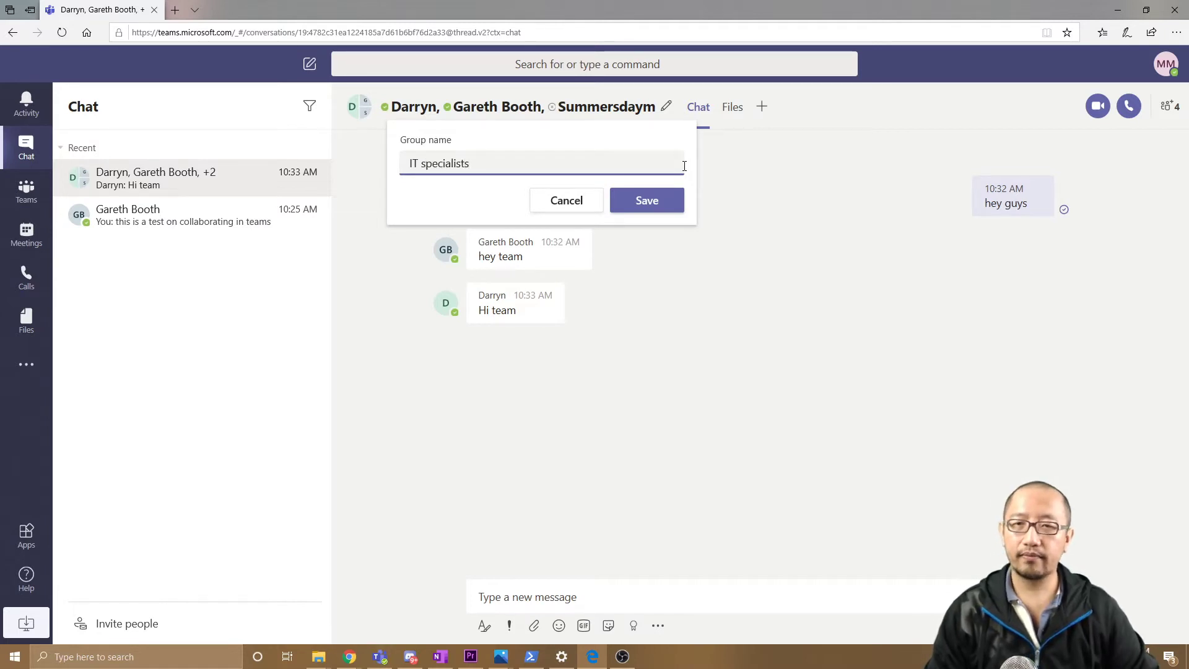
left_click(641, 199)
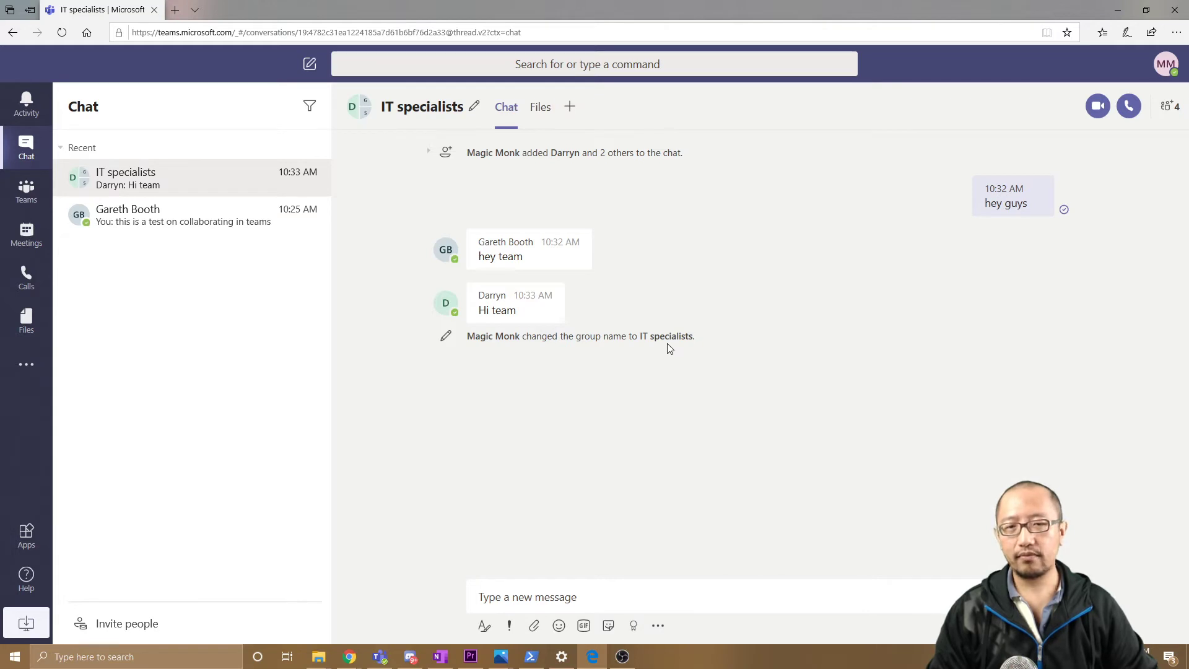
Write the unsent message "hello everyone thank you for helping me make this video" in the IT specialists chat.
left_click(619, 596)
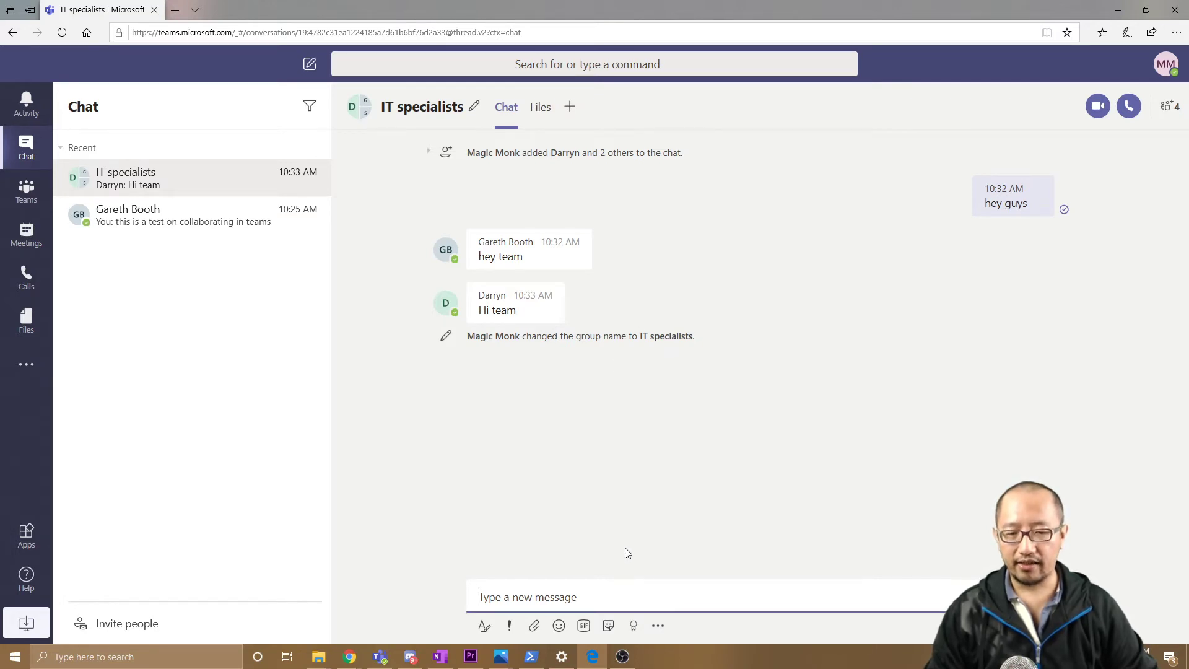
type("hello everyone t")
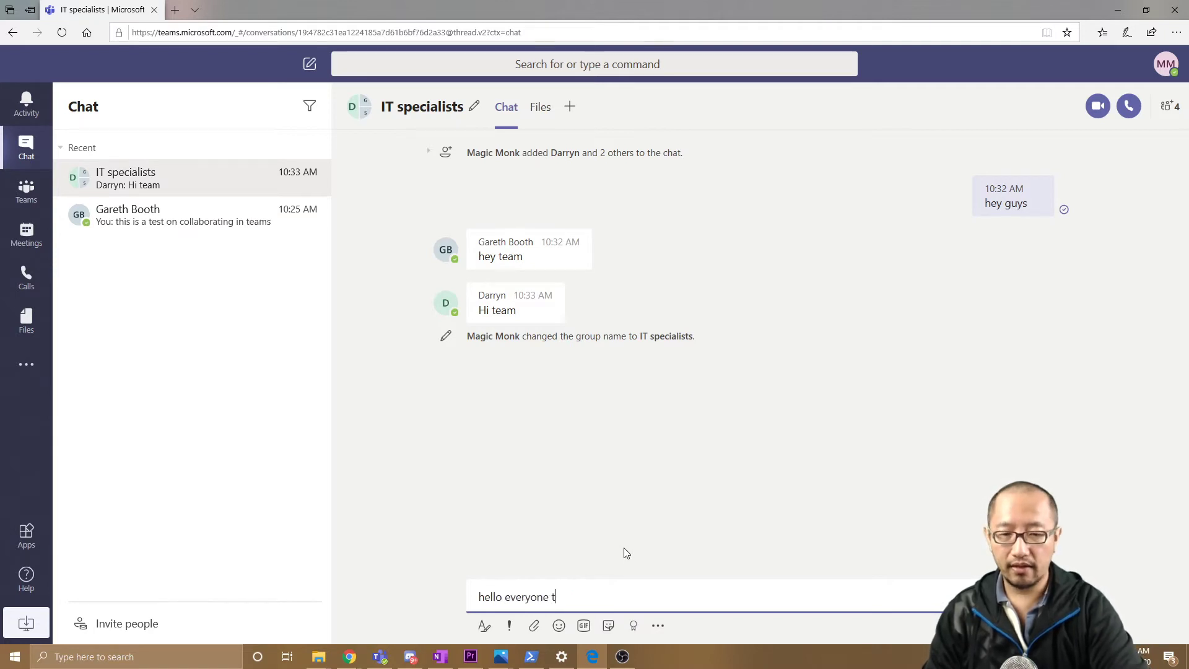
type("hank you for helping m")
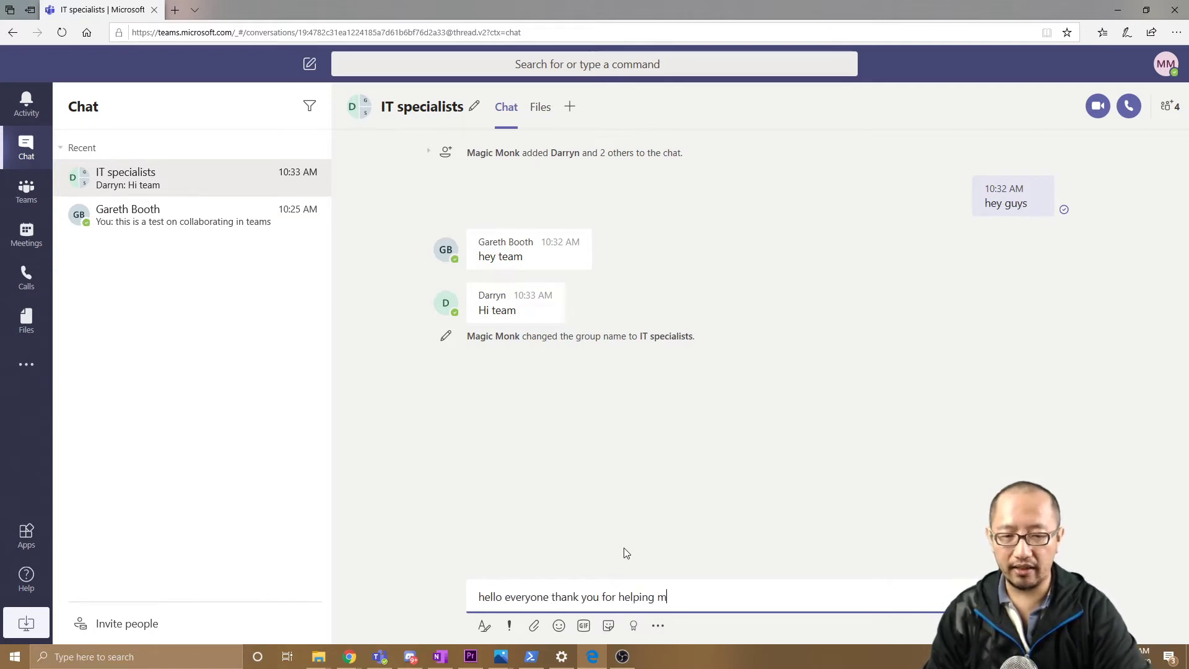
type("e mae this video")
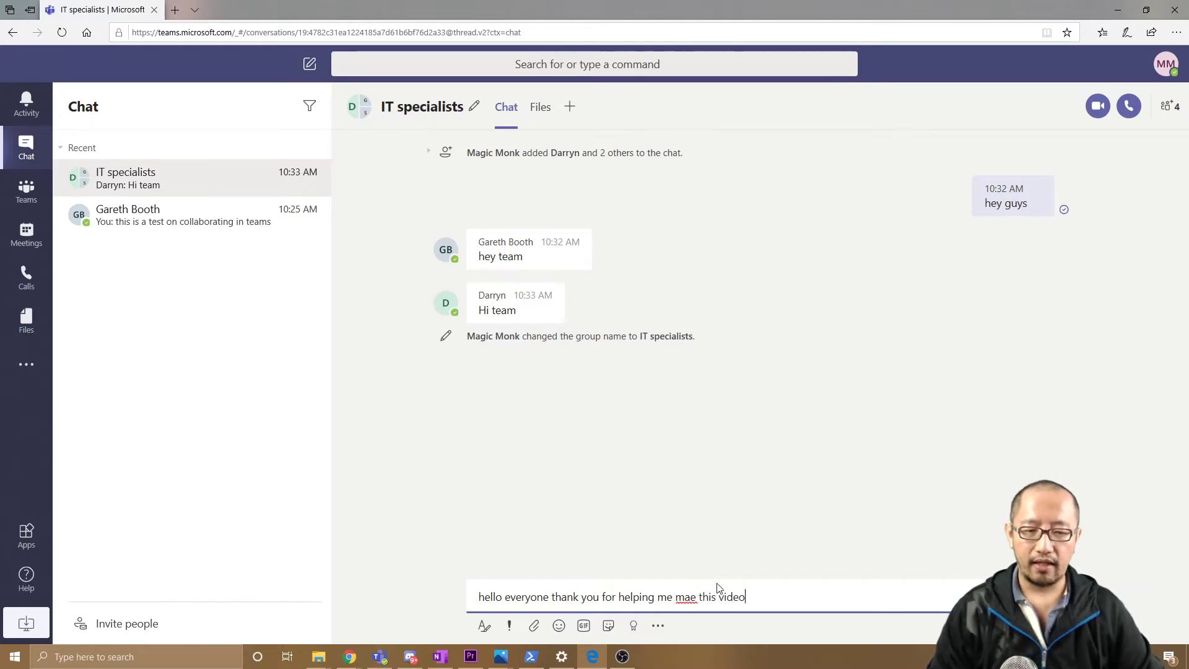
left_click(691, 597)
type("k")
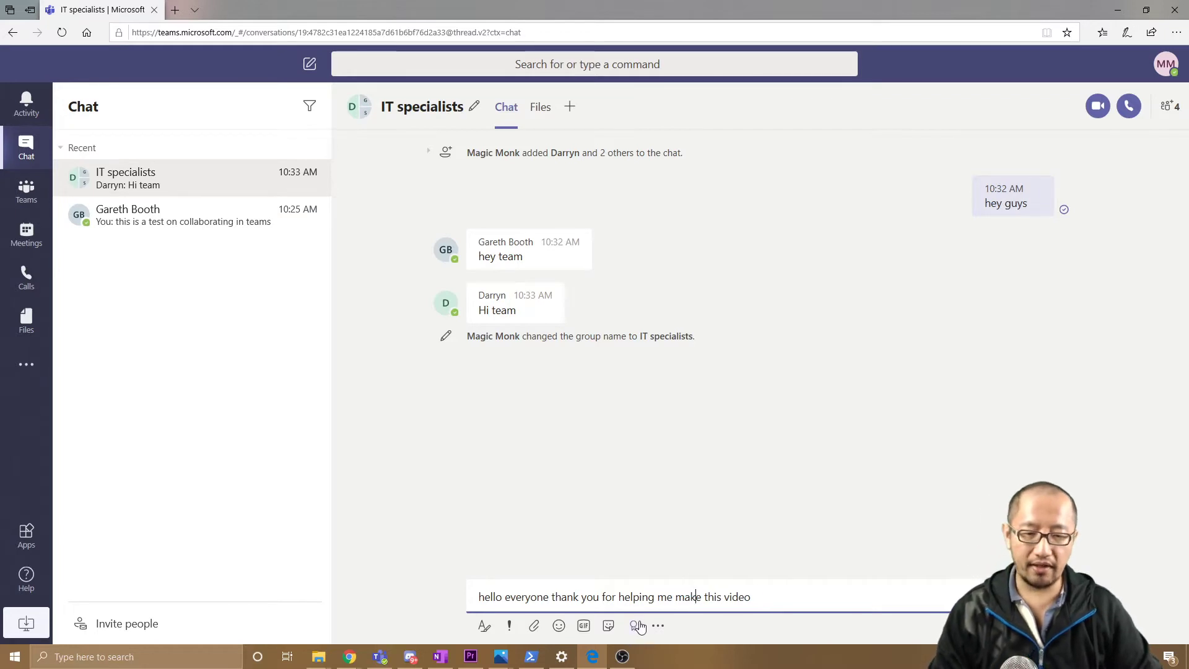
Insert the meme sticker of the toddler with a clenched fist into the message, with the top caption "thanks".
left_click(658, 625)
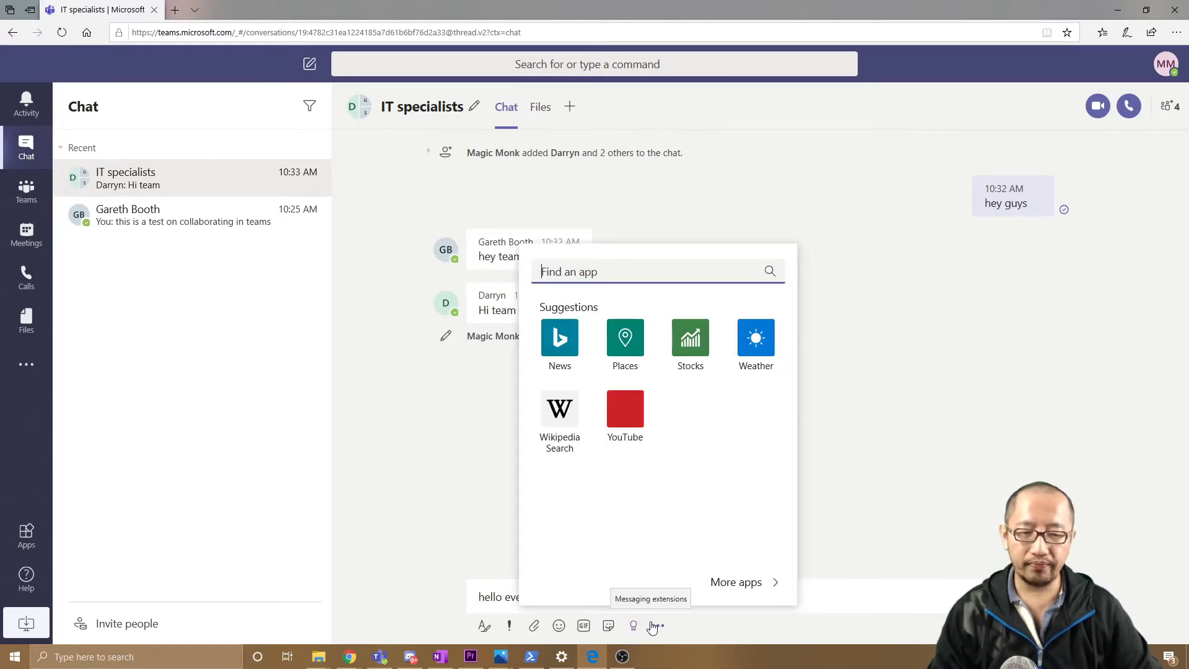
left_click(887, 392)
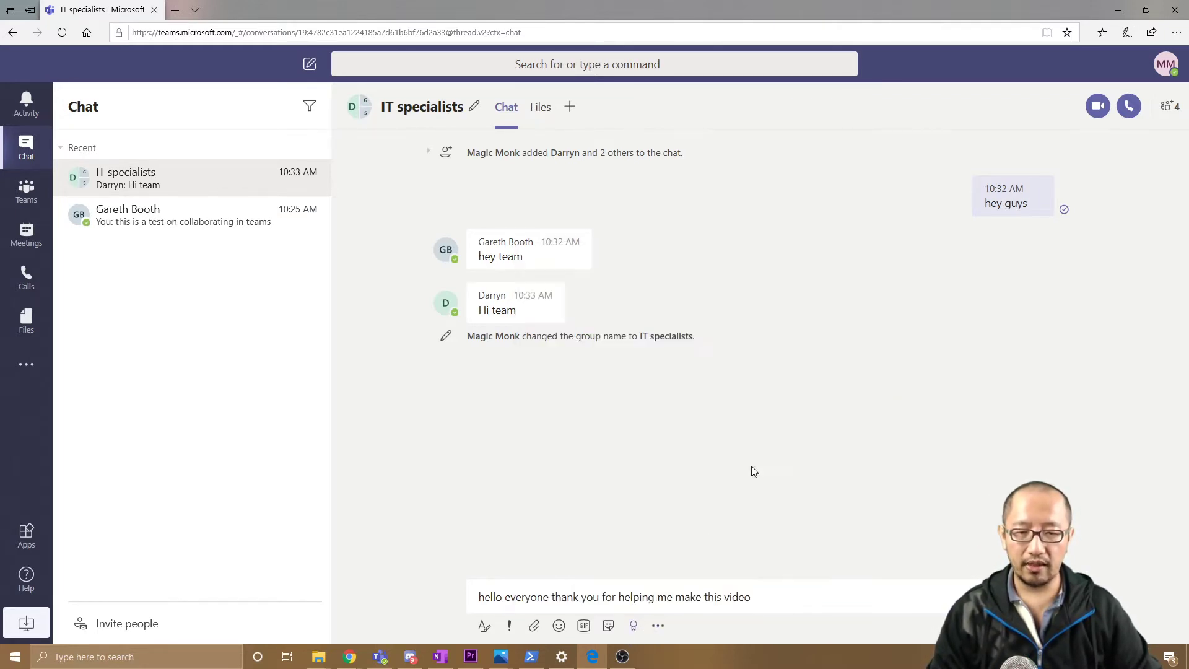
left_click(606, 627)
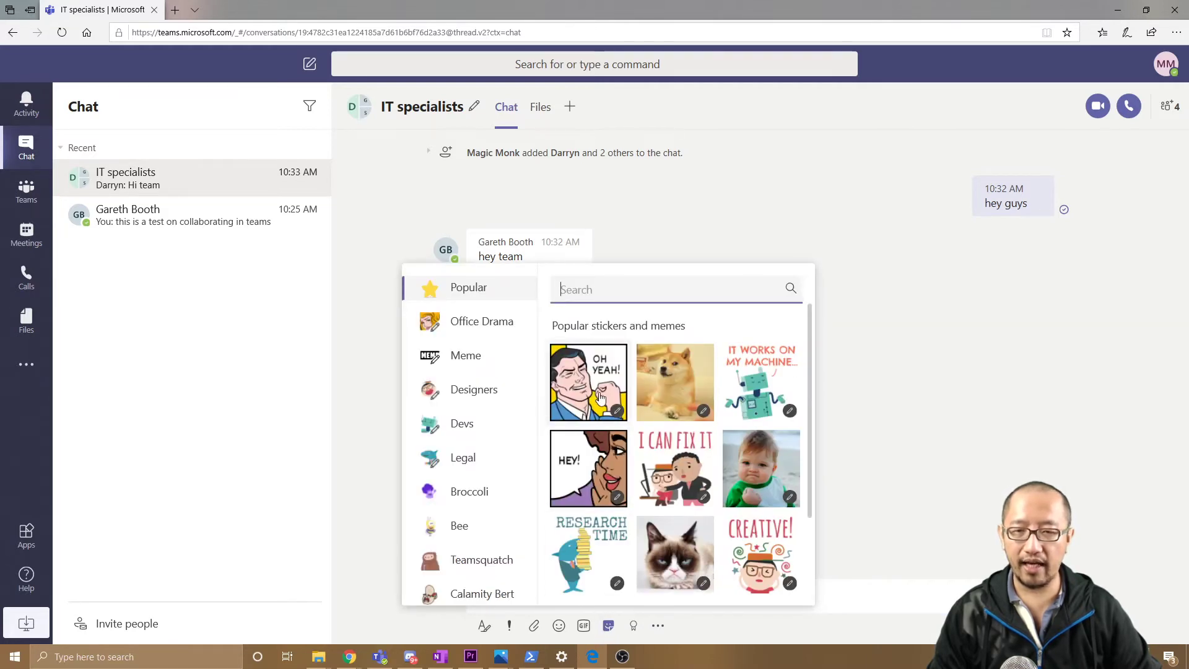
left_click(494, 359)
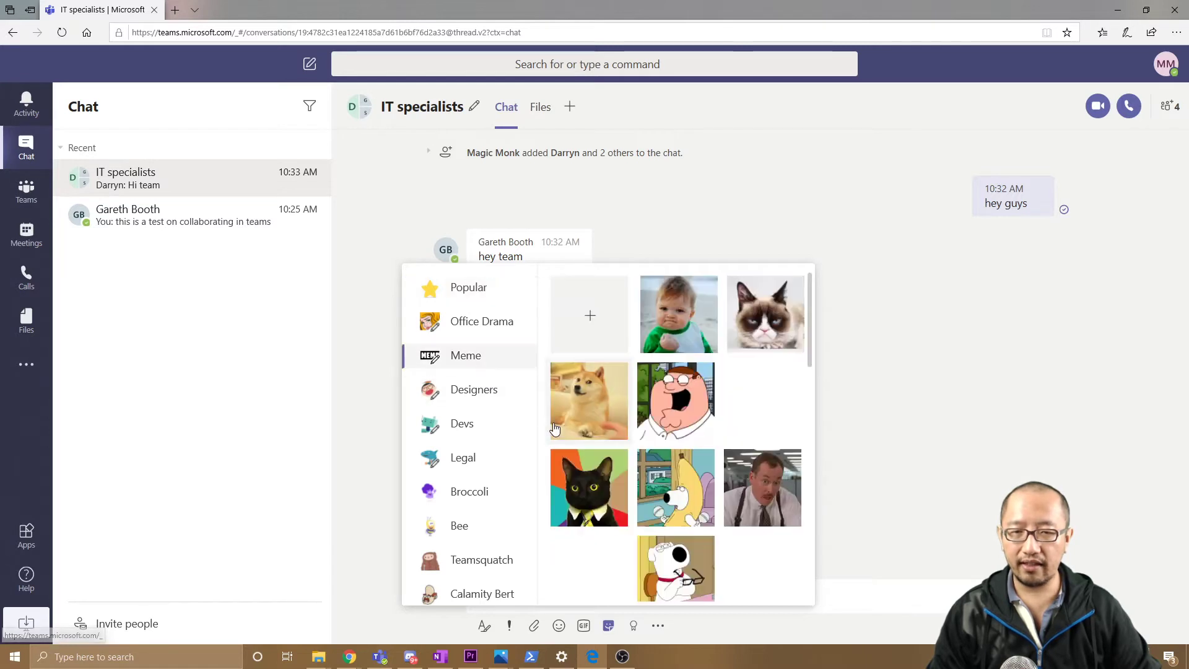
left_click(680, 331)
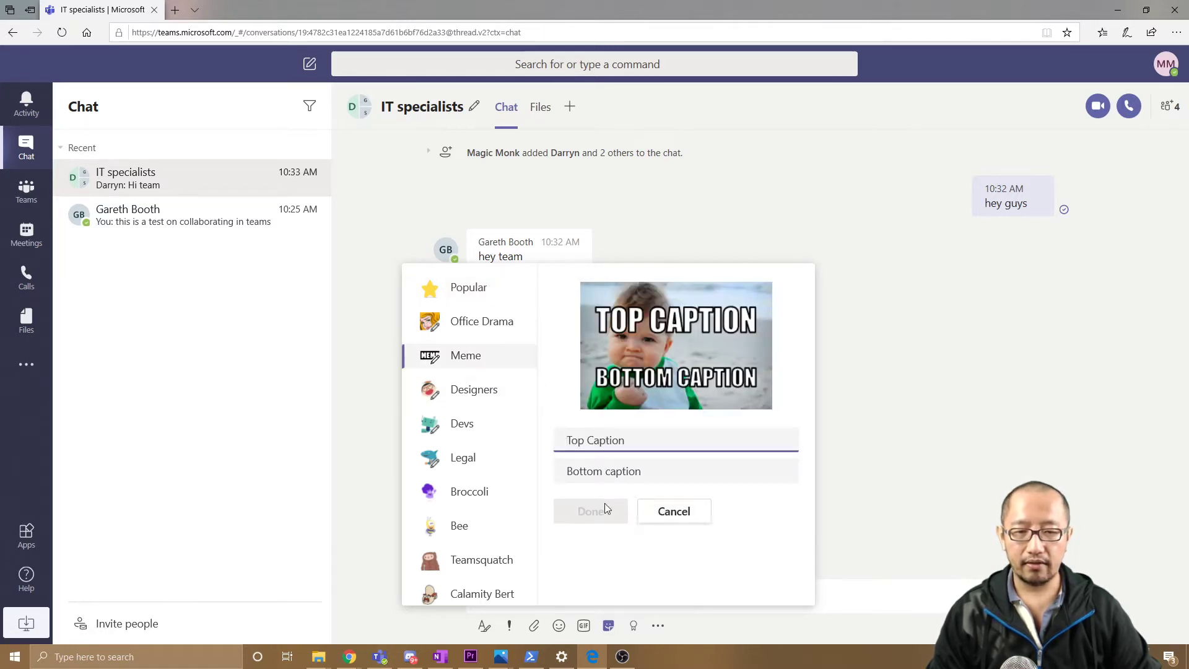
type("thanks")
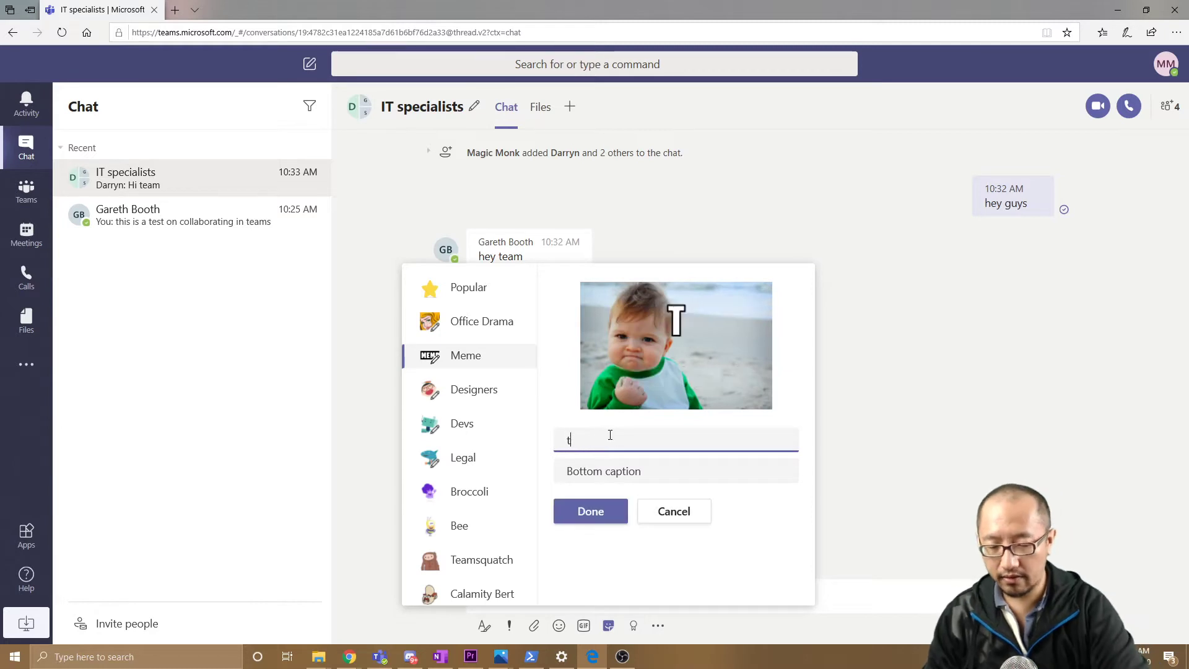
left_click(613, 510)
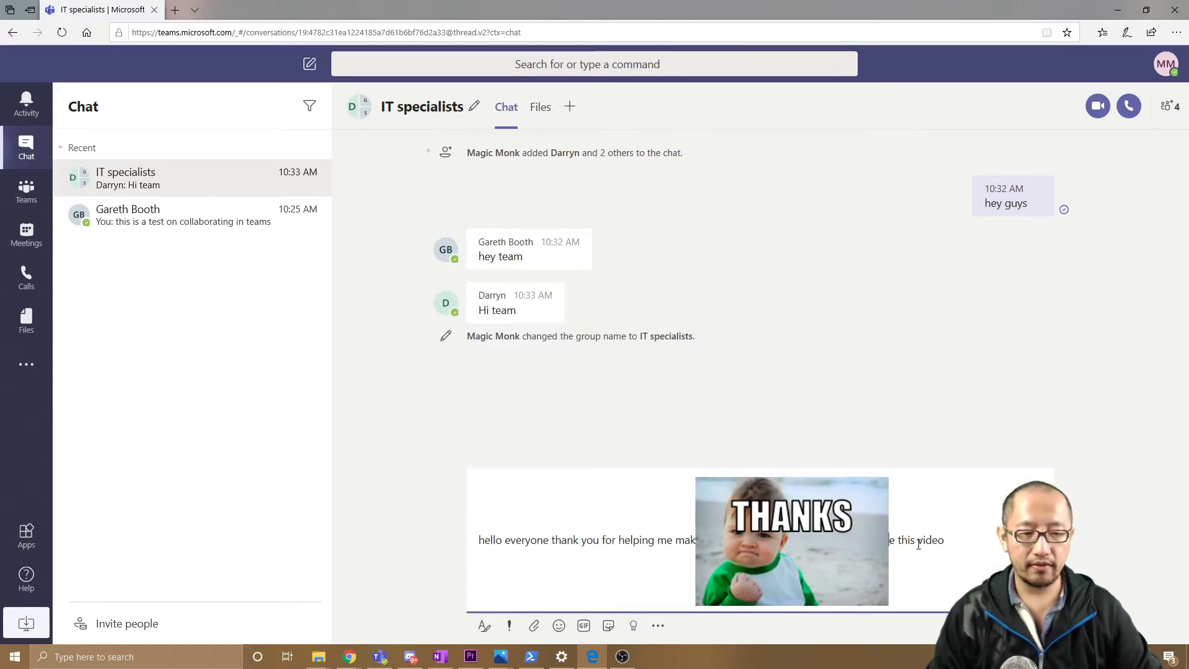
Move the message text that follows the meme to before it, and send the message.
left_click_drag(890, 540, 945, 541)
key("ctrl+c")
key("BackSpace")
left_click(694, 539)
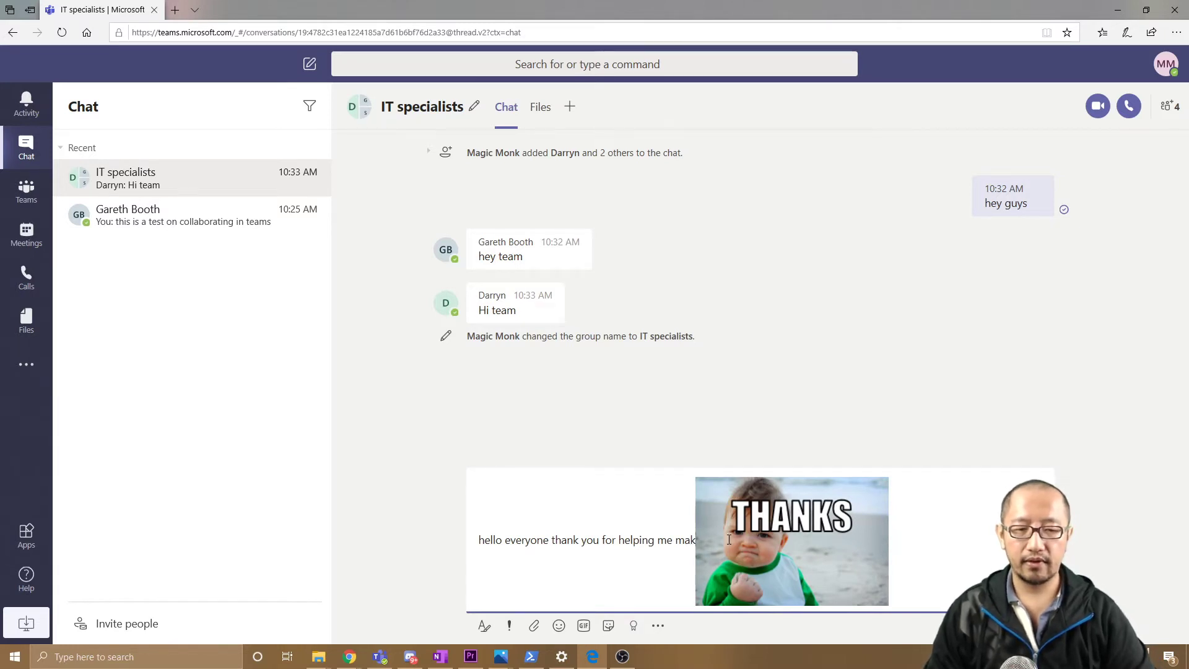
key("ctrl+v")
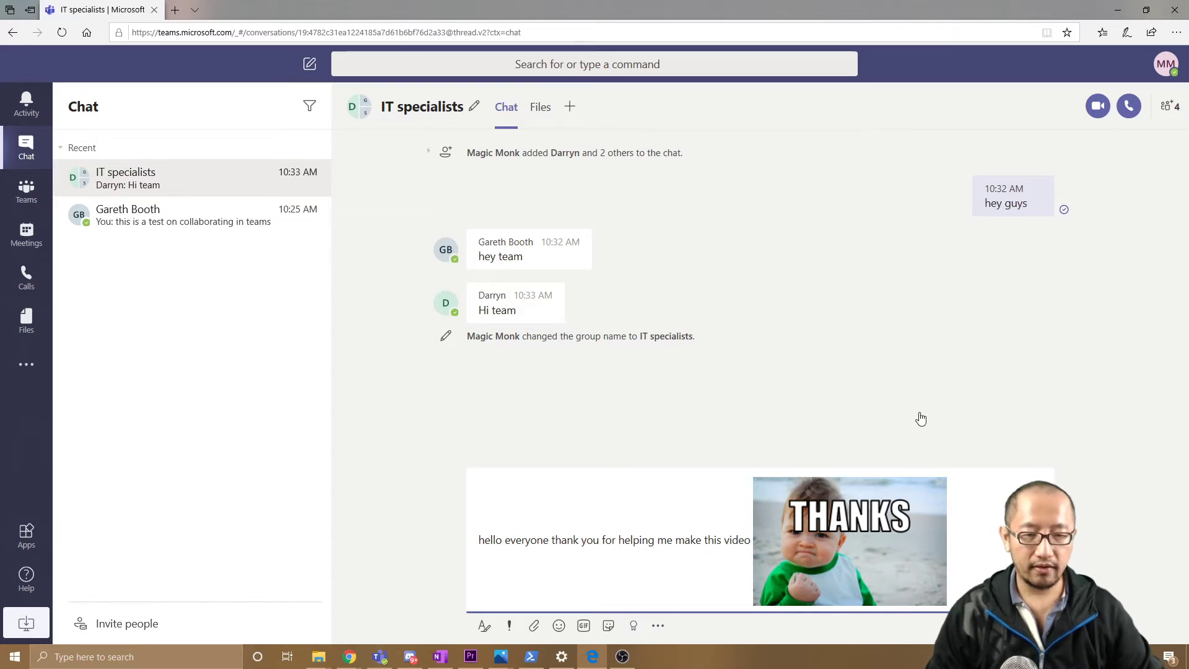
key("Return")
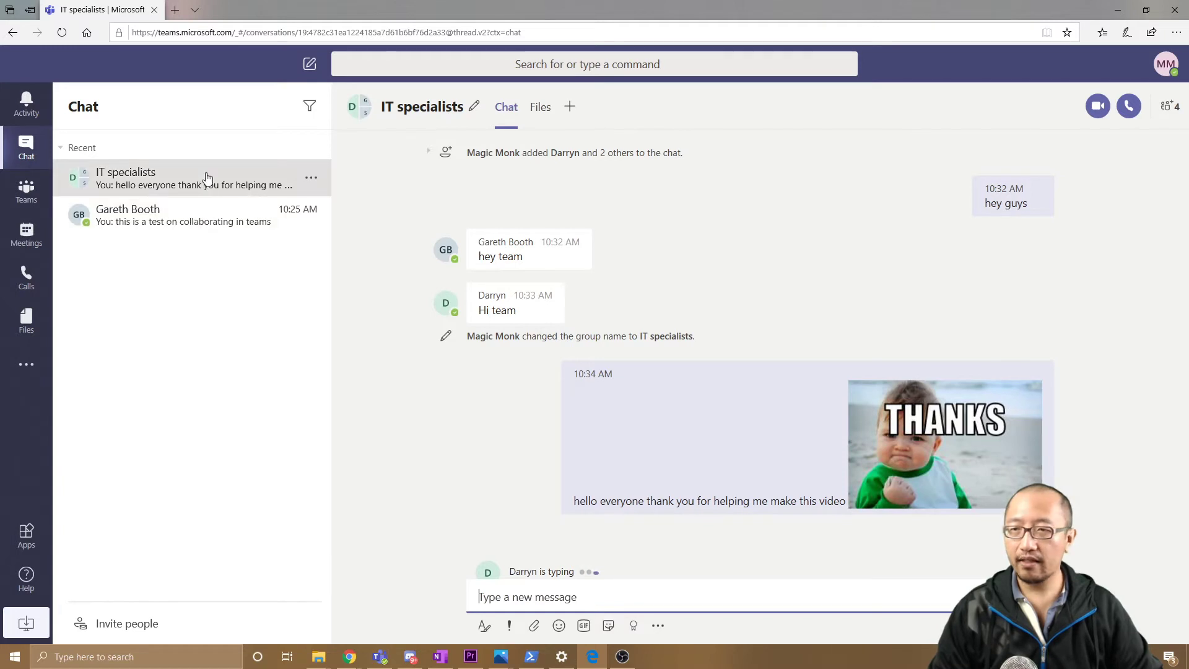
Check the shared file teams test.docx in the one-to-one chat, and return to the IT specialists group chat.
left_click(212, 218)
left_click(523, 112)
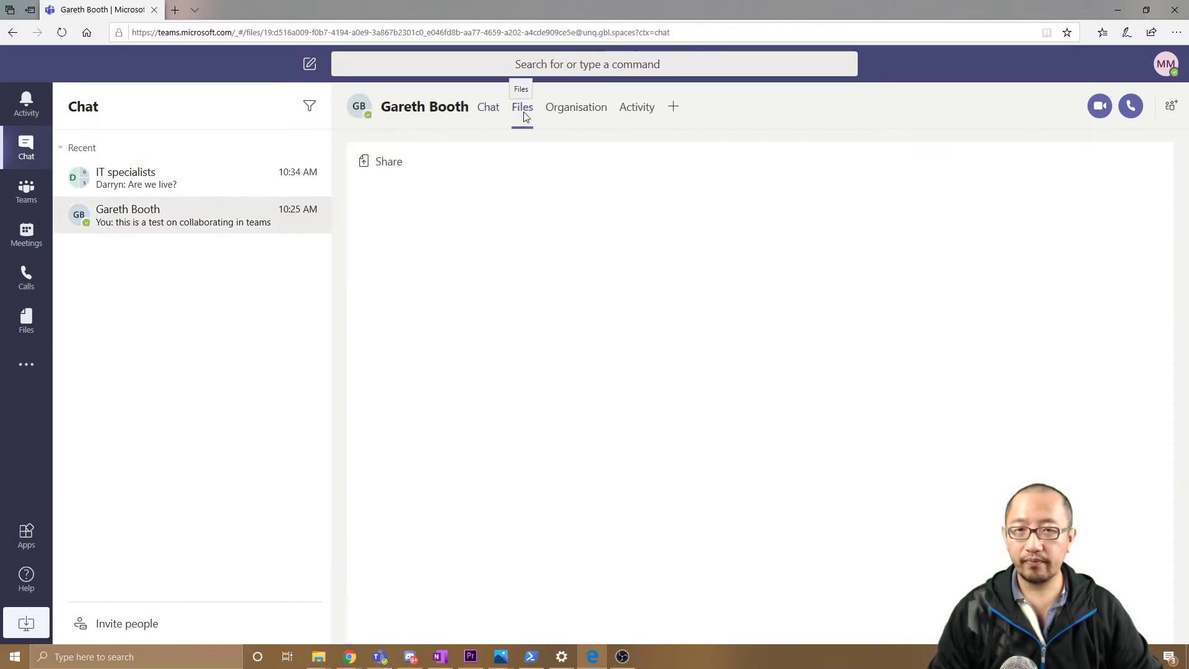
left_click(495, 235)
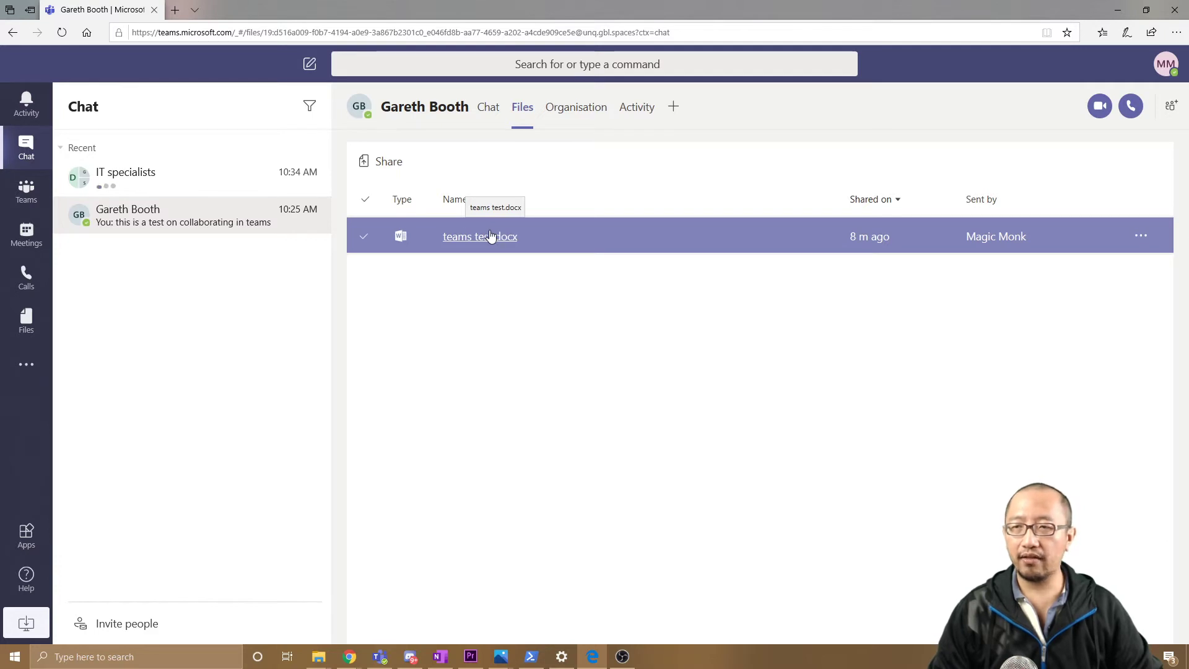
left_click(238, 185)
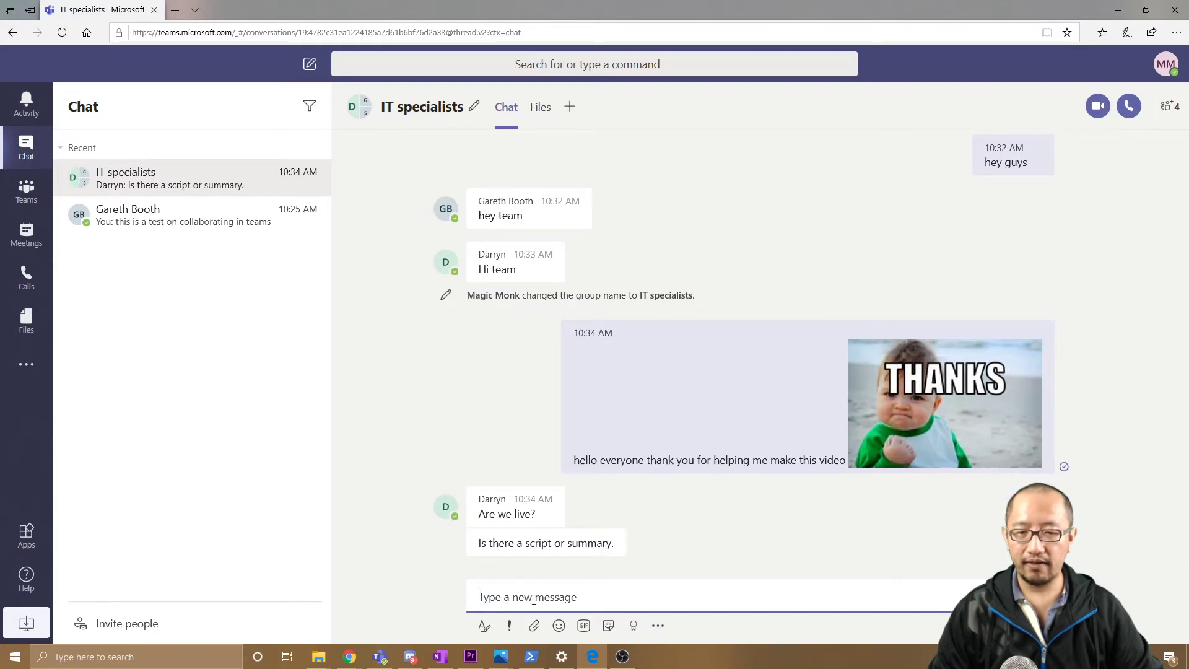
Send the message "yes you're in my video right now" in the IT specialists group chat.
mouse_move(541, 513)
type("yes you're in my video right")
key("Return")
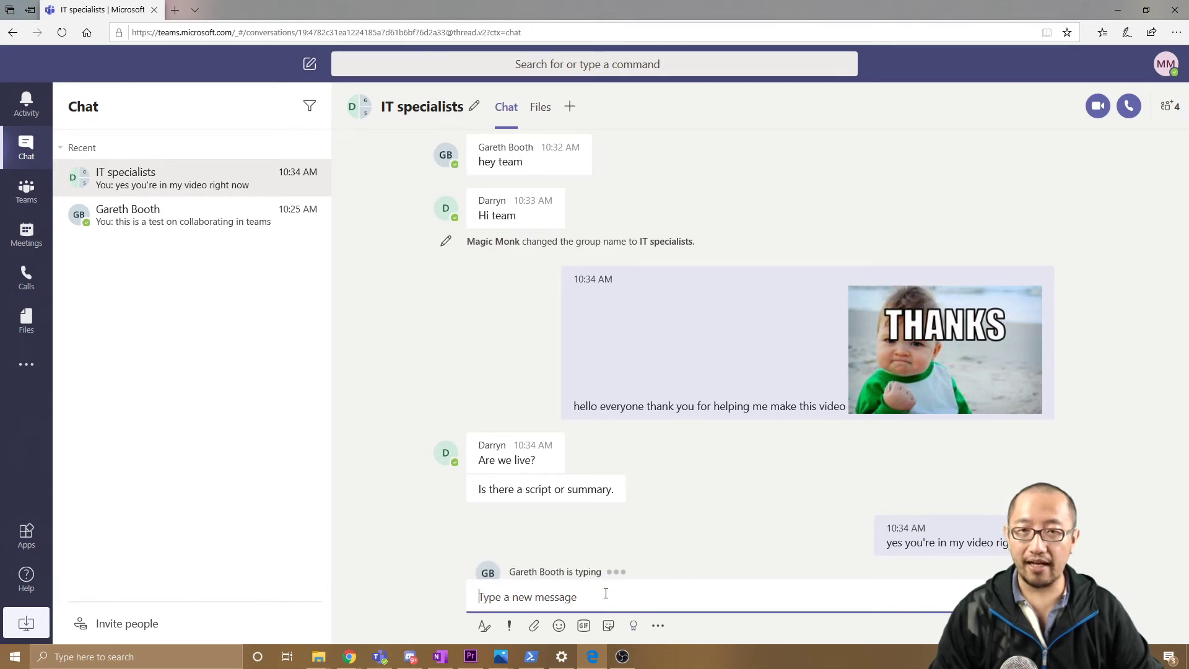
Attach teams test.docx from the Microsoft Teams Chat Files folder on OneDrive to a new group chat message.
left_click(540, 107)
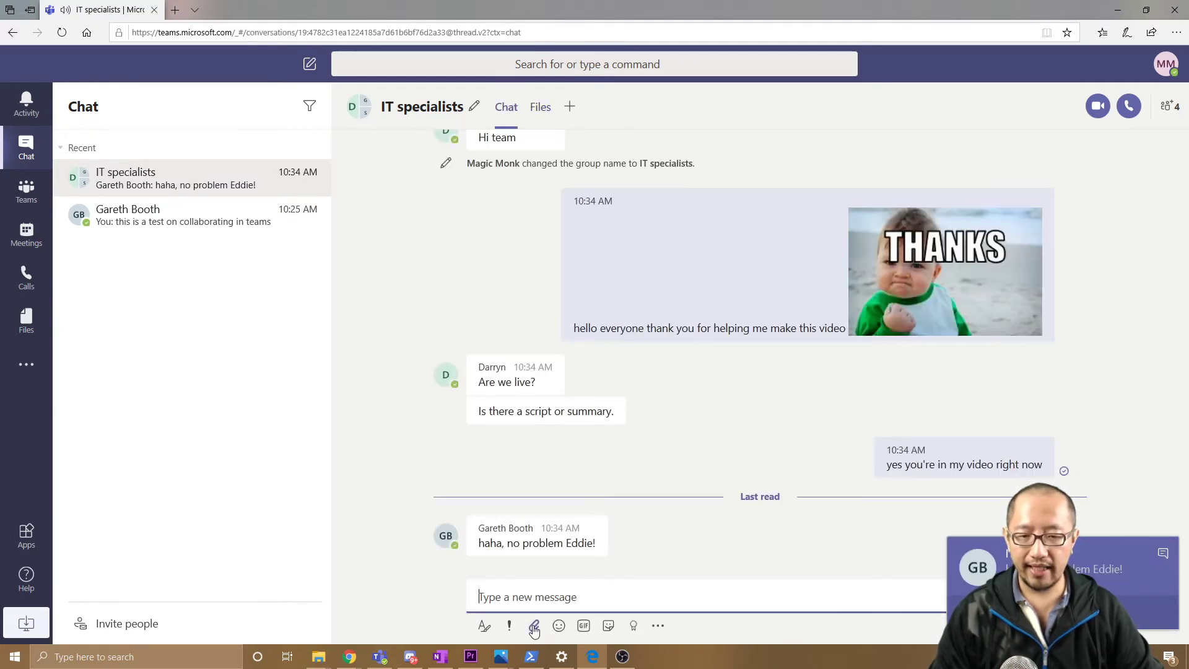
left_click(534, 627)
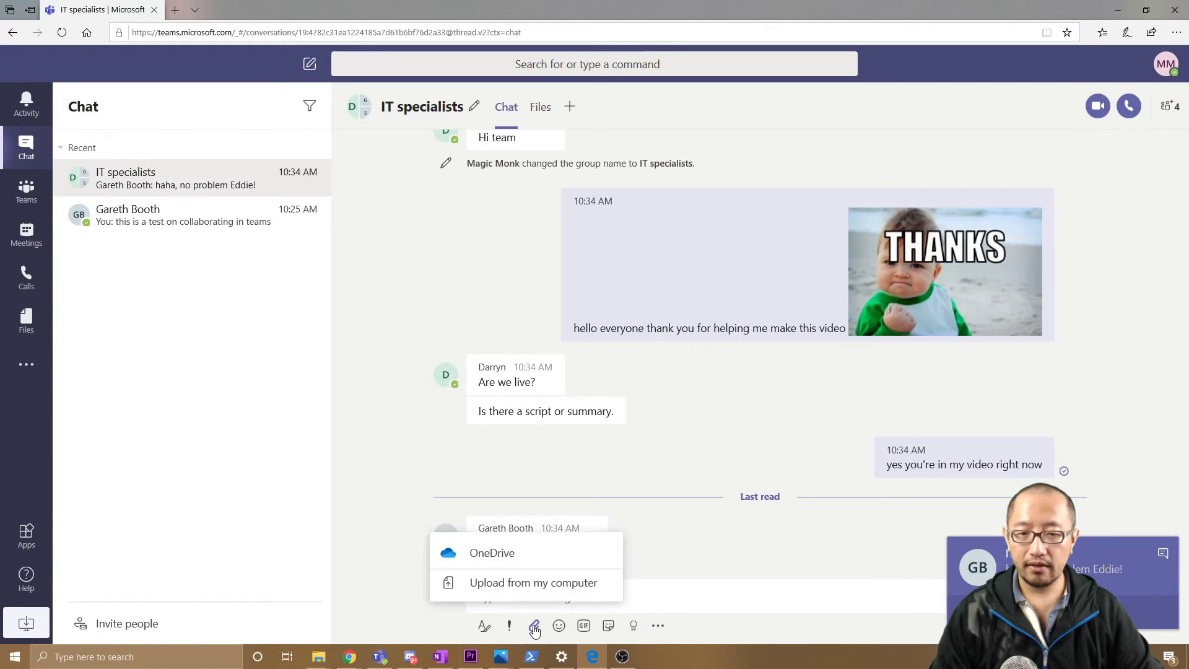
left_click(554, 553)
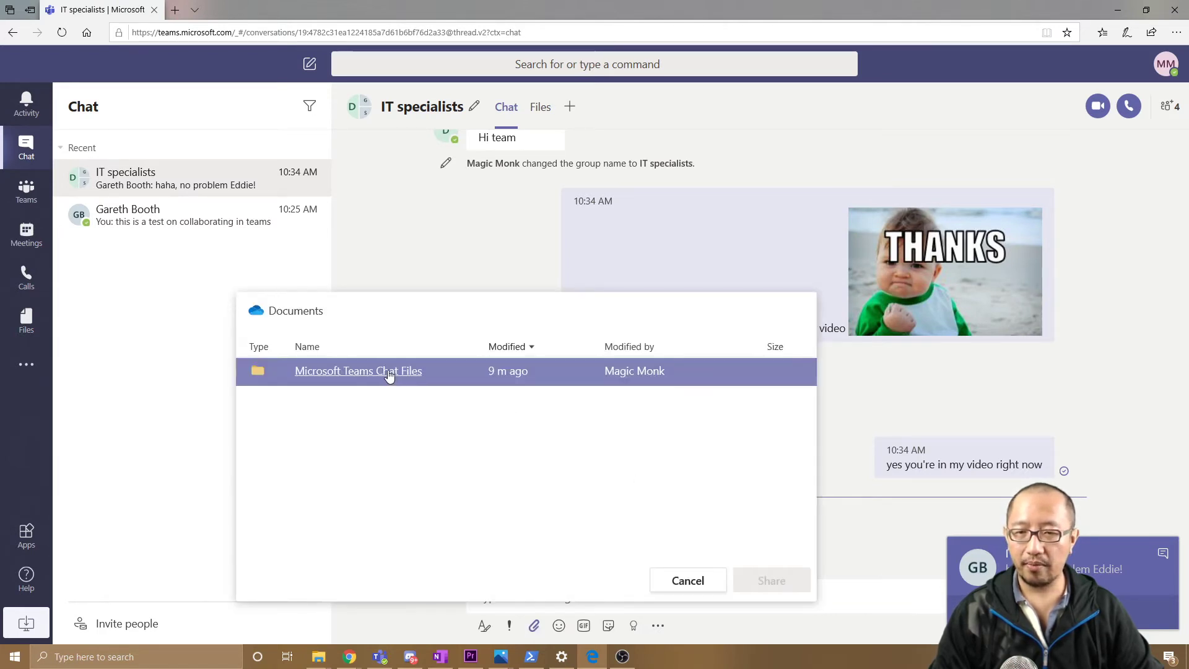
left_click(389, 374)
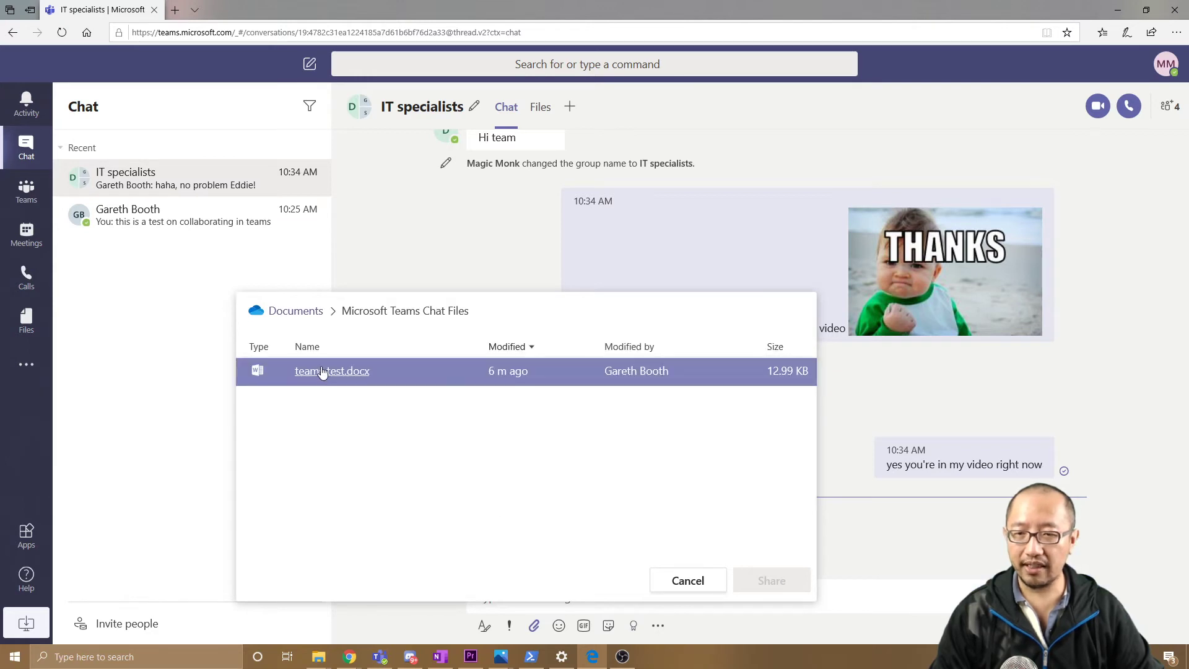
left_click(338, 372)
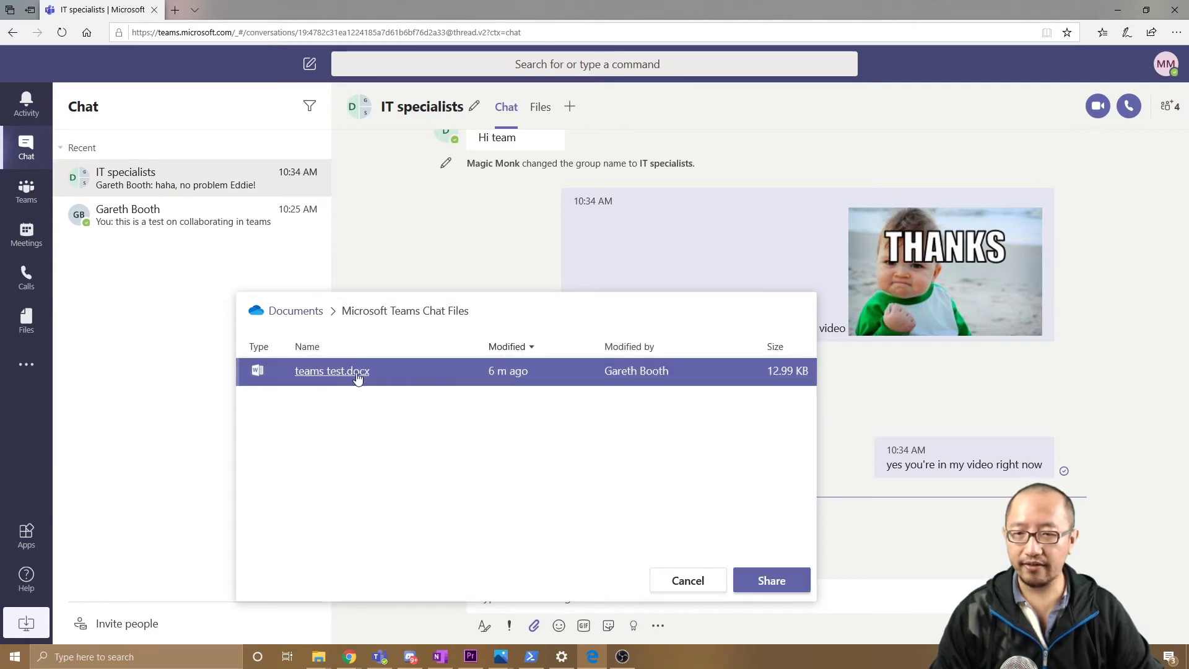
left_click(760, 581)
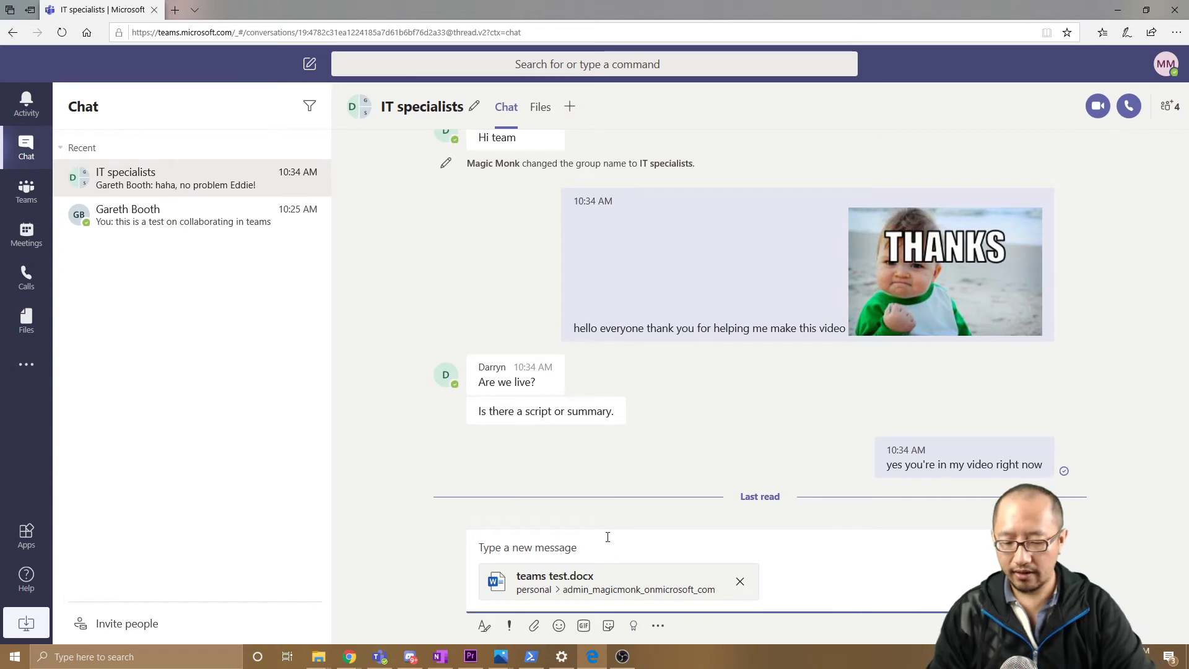
Add the text "could you guys both edit this file now" to the attached file and send the message.
type("do")
key("BackSpace")
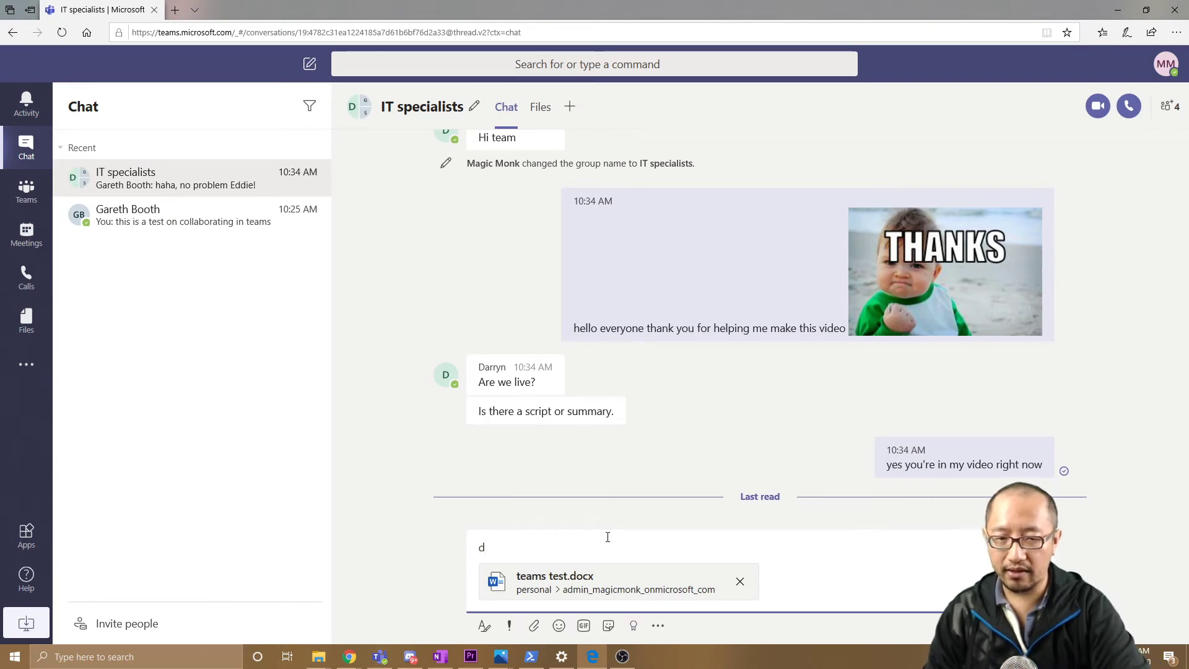
key("BackSpace")
type("could you ")
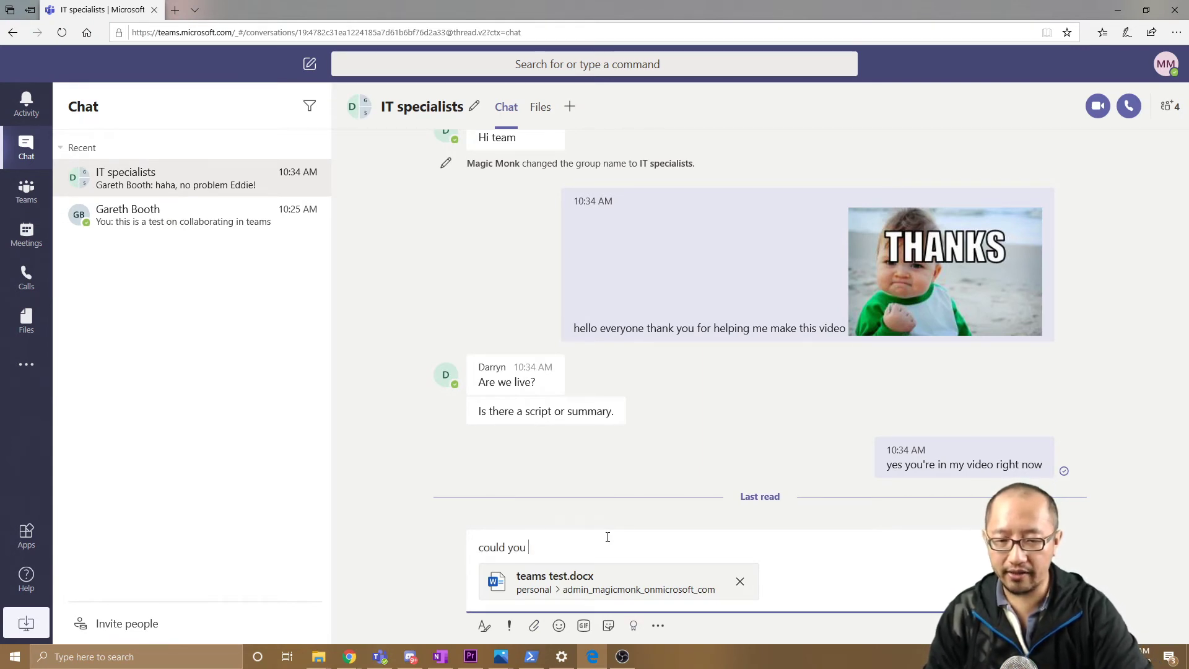
type("guys both edit this ")
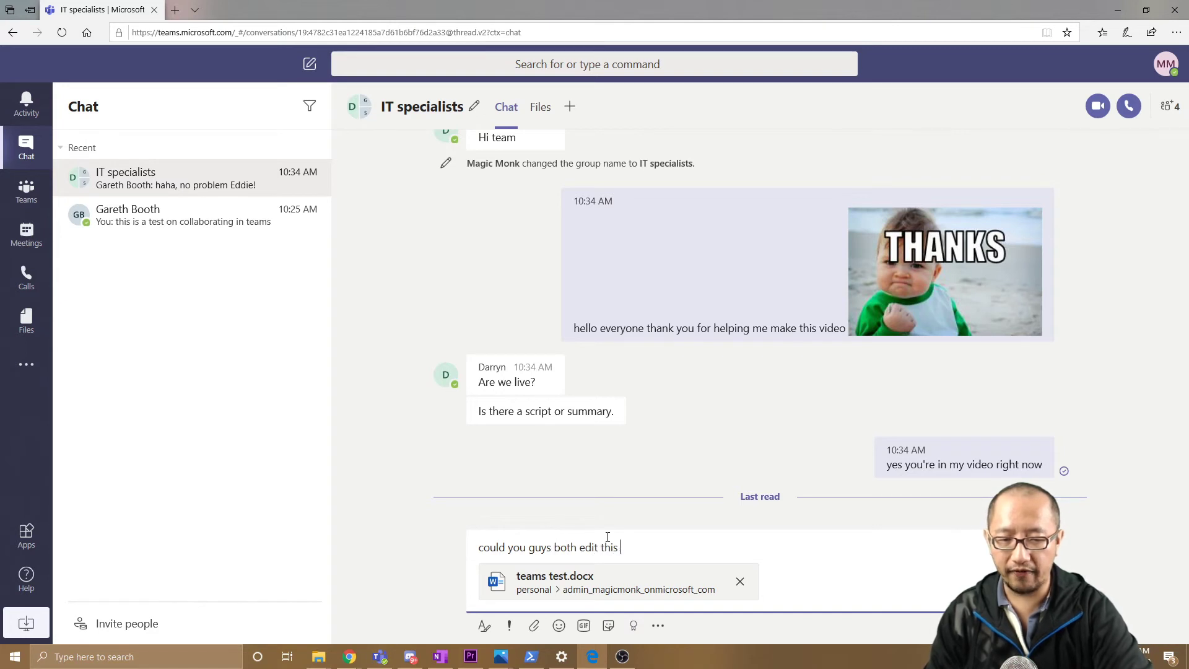
type("file now")
key("Return")
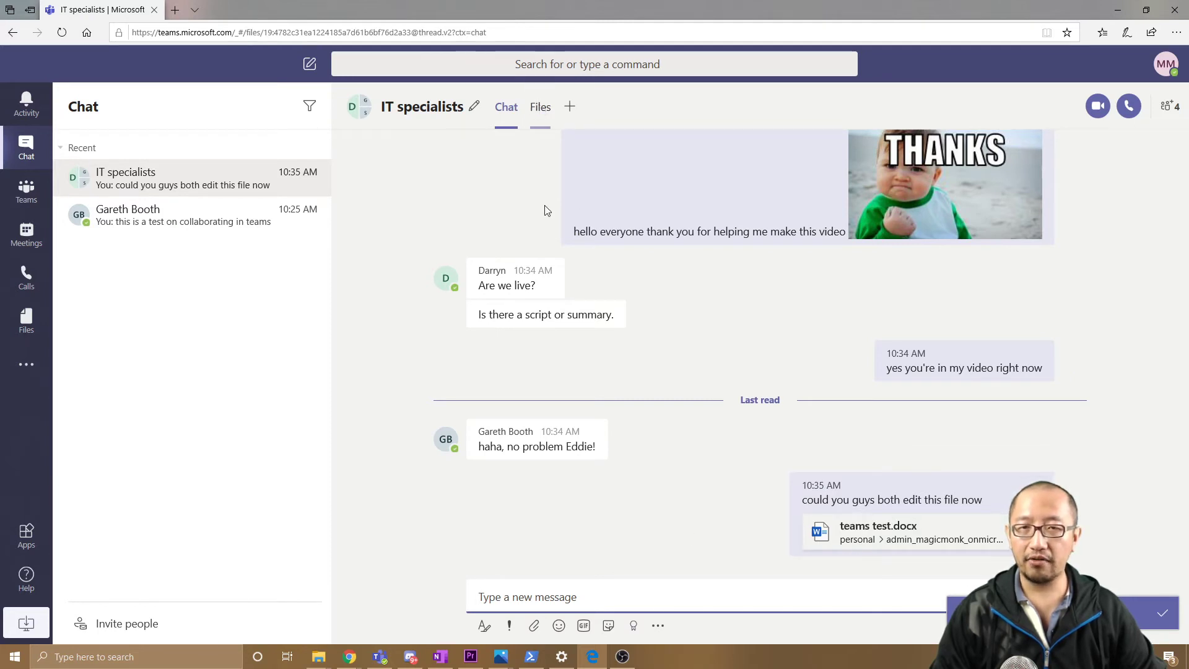
Open teams test.docx from the IT specialists chat's shared files and bring up its two-column table.
left_click(540, 106)
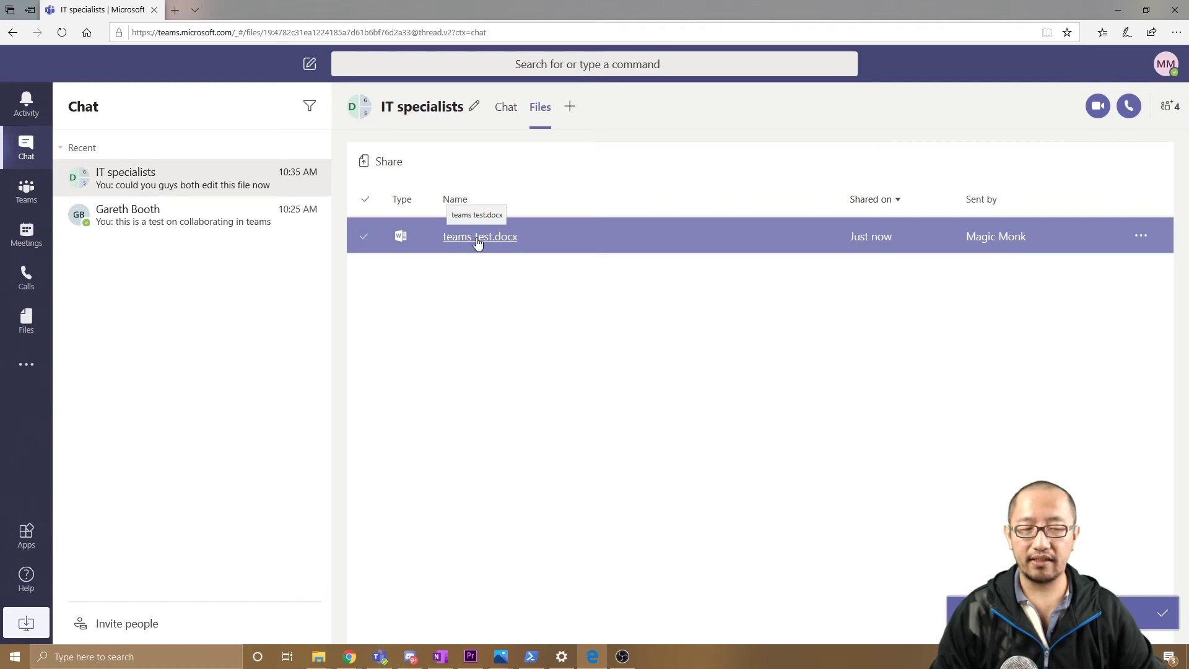
left_click(478, 240)
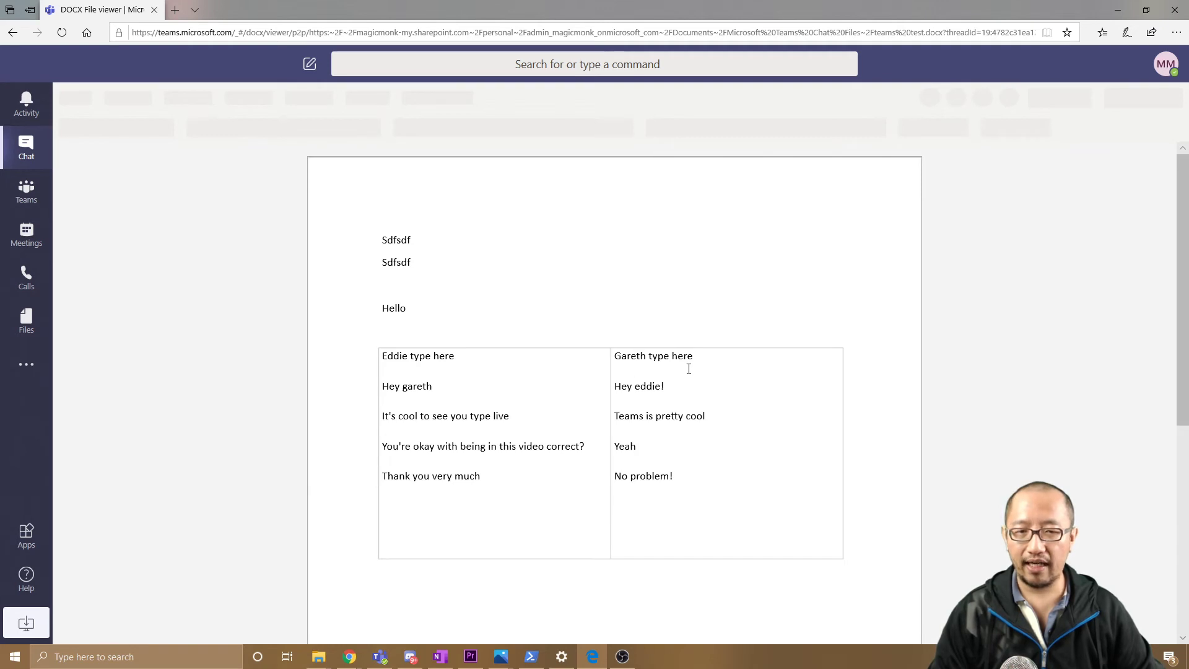
scroll(699, 441, "down", 1)
scroll(681, 427, "down", 1)
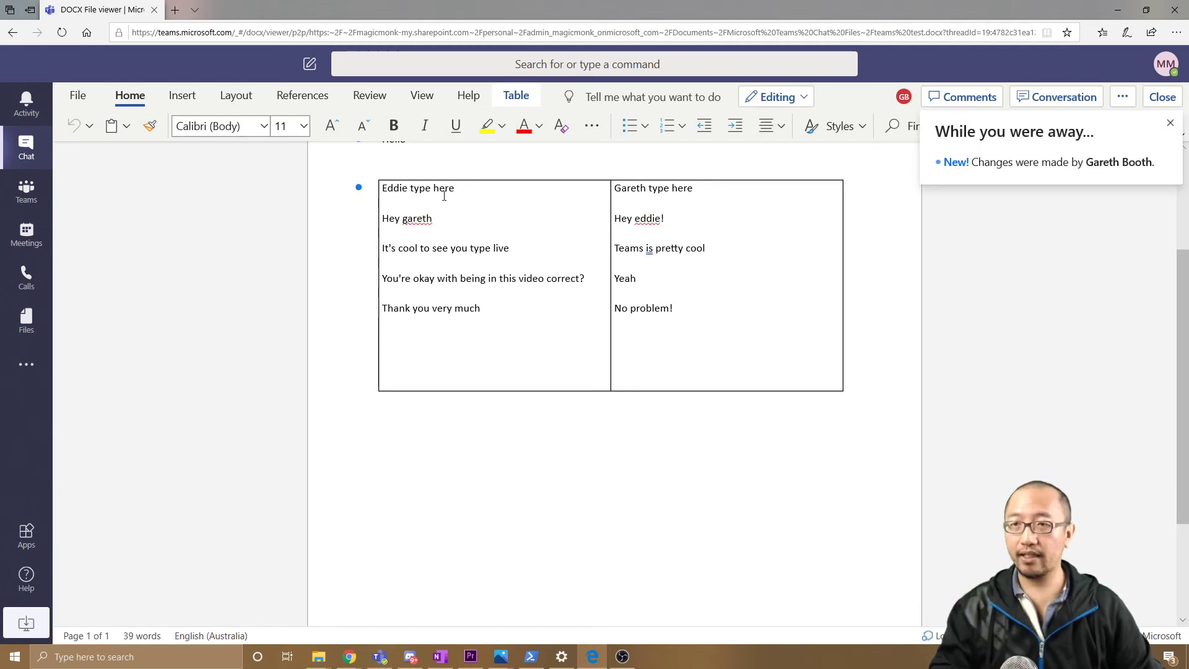
left_click(186, 97)
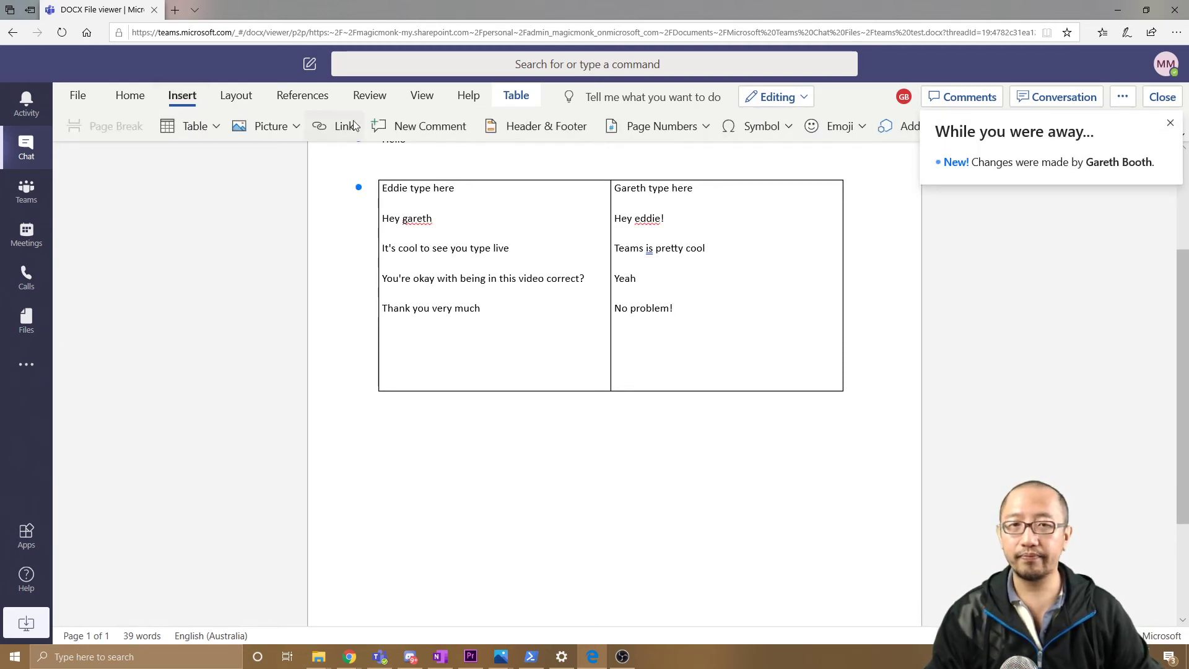
left_click(698, 280)
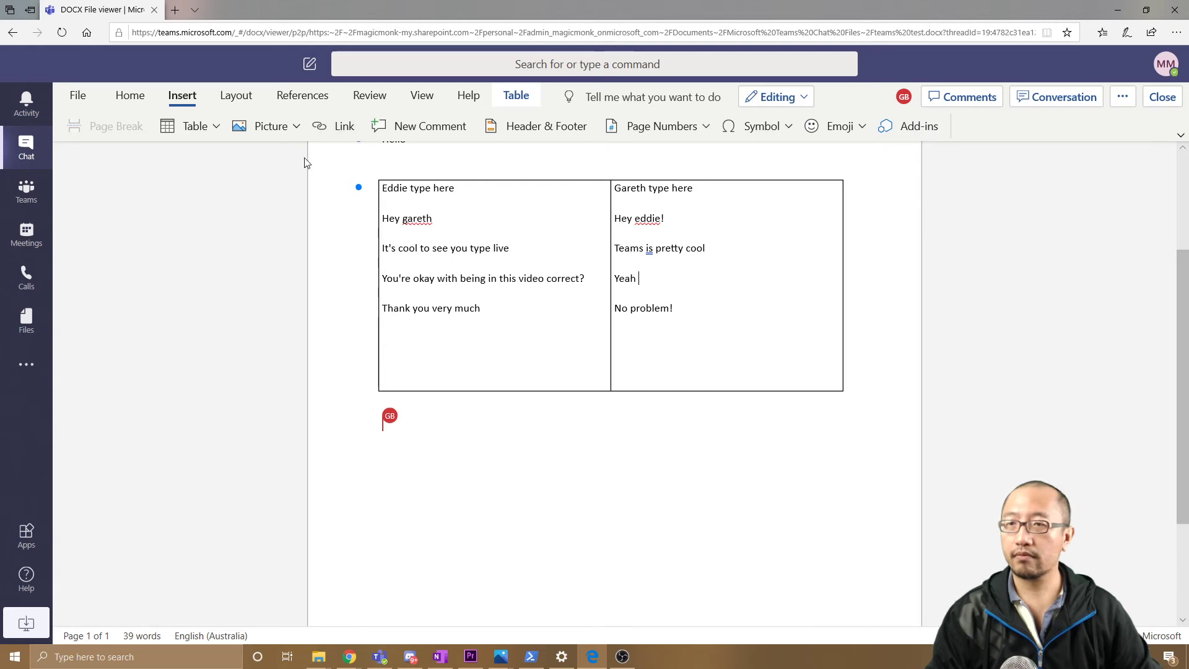
left_click(217, 126)
left_click(218, 127)
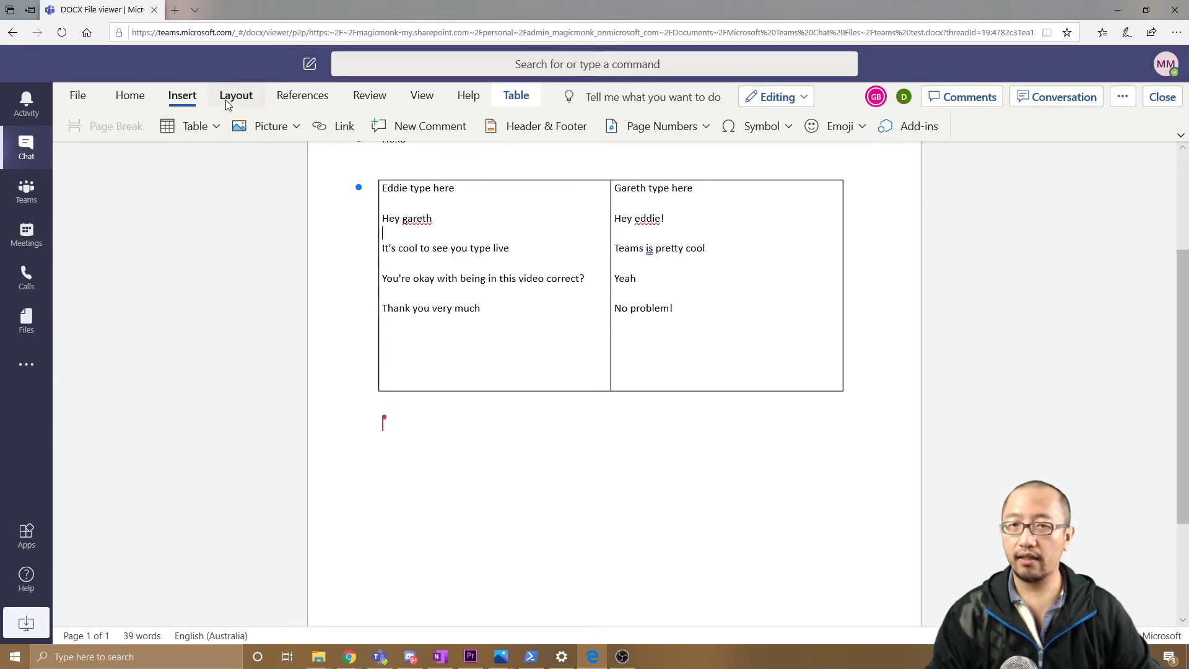
Insert a column to the right of the table's first column, headed with the other colleague's first name and "type here".
left_click(513, 97)
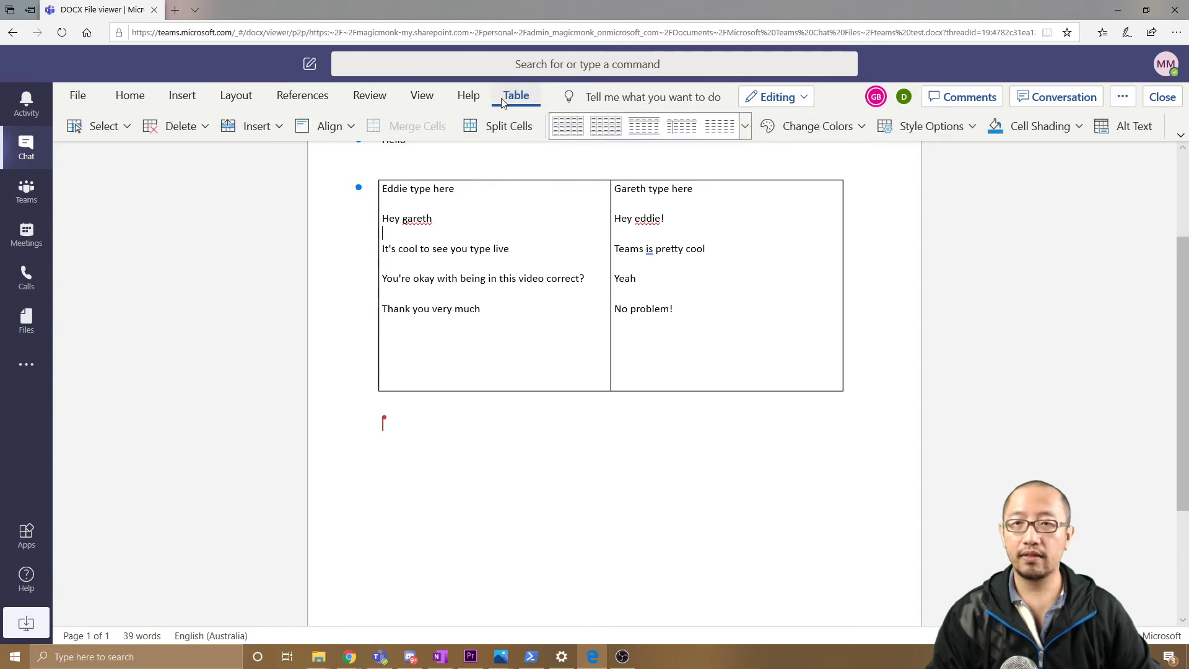
left_click(262, 128)
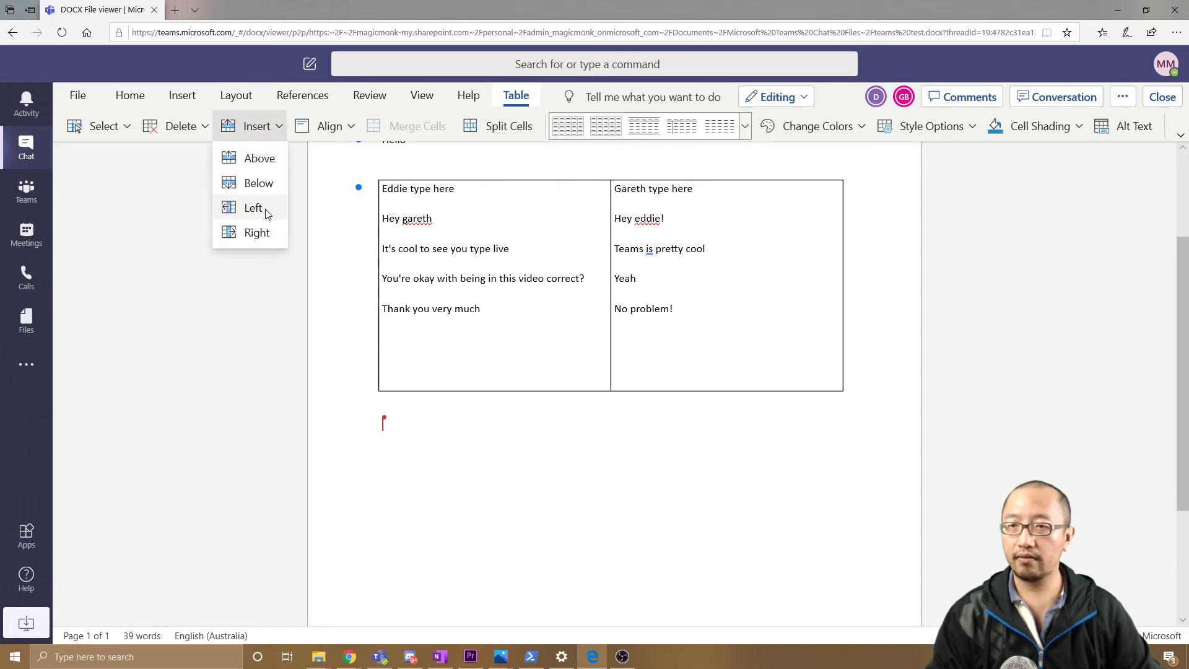
left_click(259, 231)
left_click(632, 218)
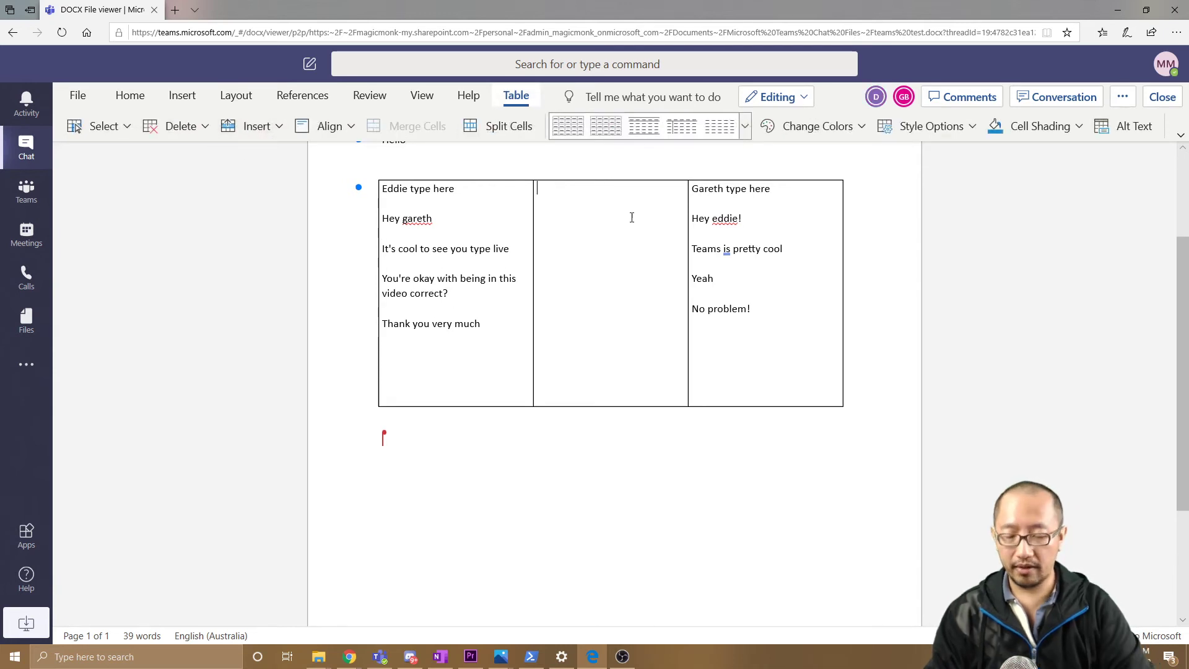
type("Darryn type here")
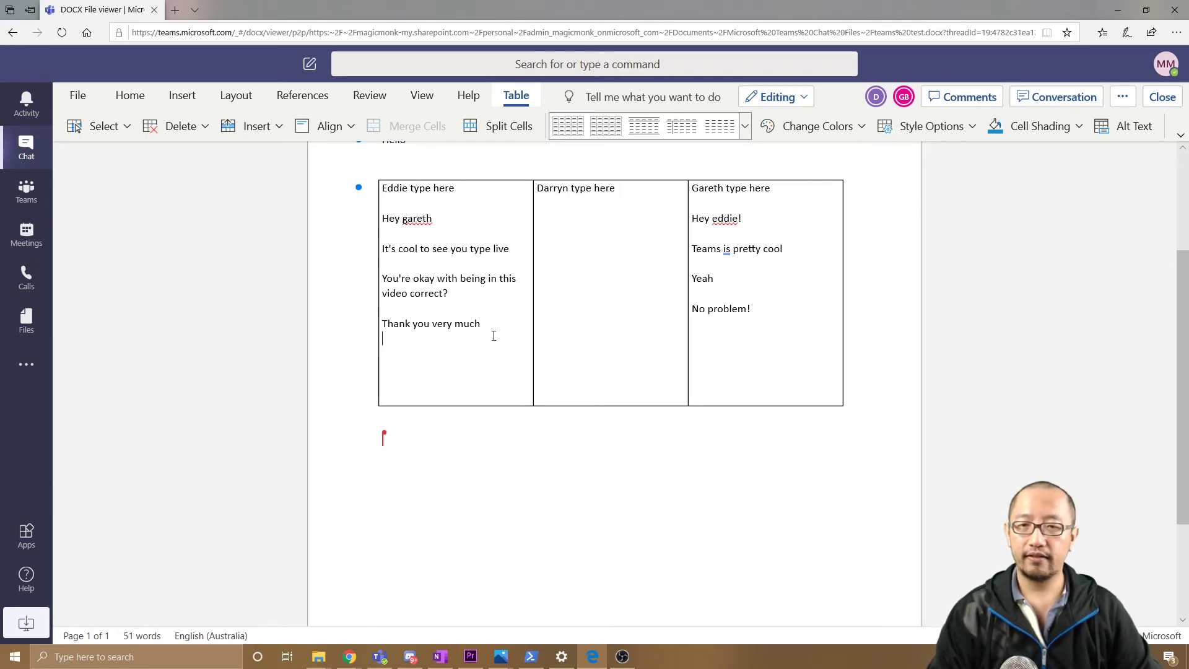
Delete the old conversation lines below the headings in the table's first and third columns.
left_click_drag(493, 336, 382, 218)
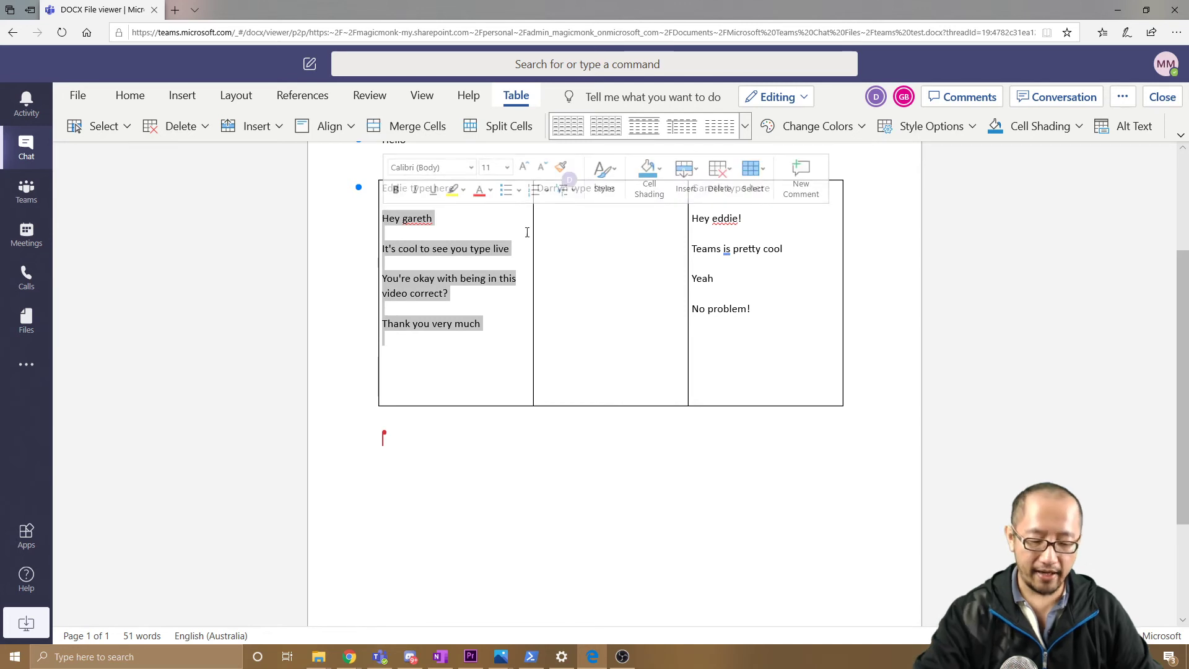
key("Delete")
left_click_drag(773, 304, 691, 226)
key("Delete")
Write "Hey you all" and, on a new line, "Thank you for helping me test teams out" in the table's first column.
left_click(470, 231)
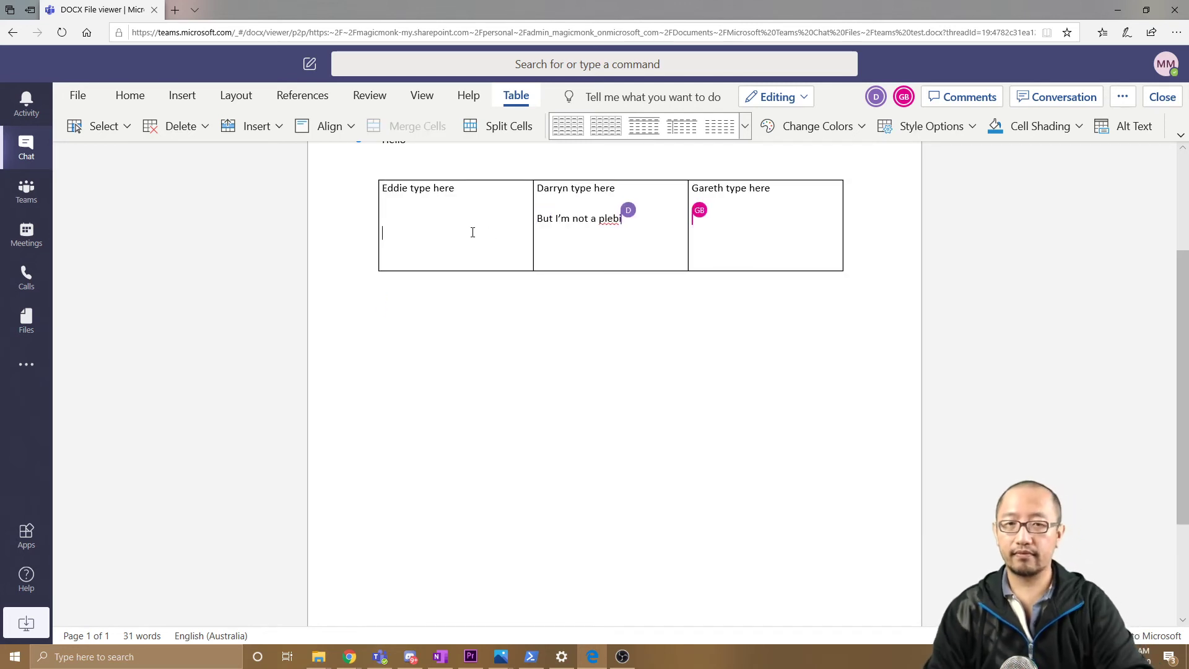
key("BackSpace")
type("hey you all")
key("Return")
type("Thank you for")
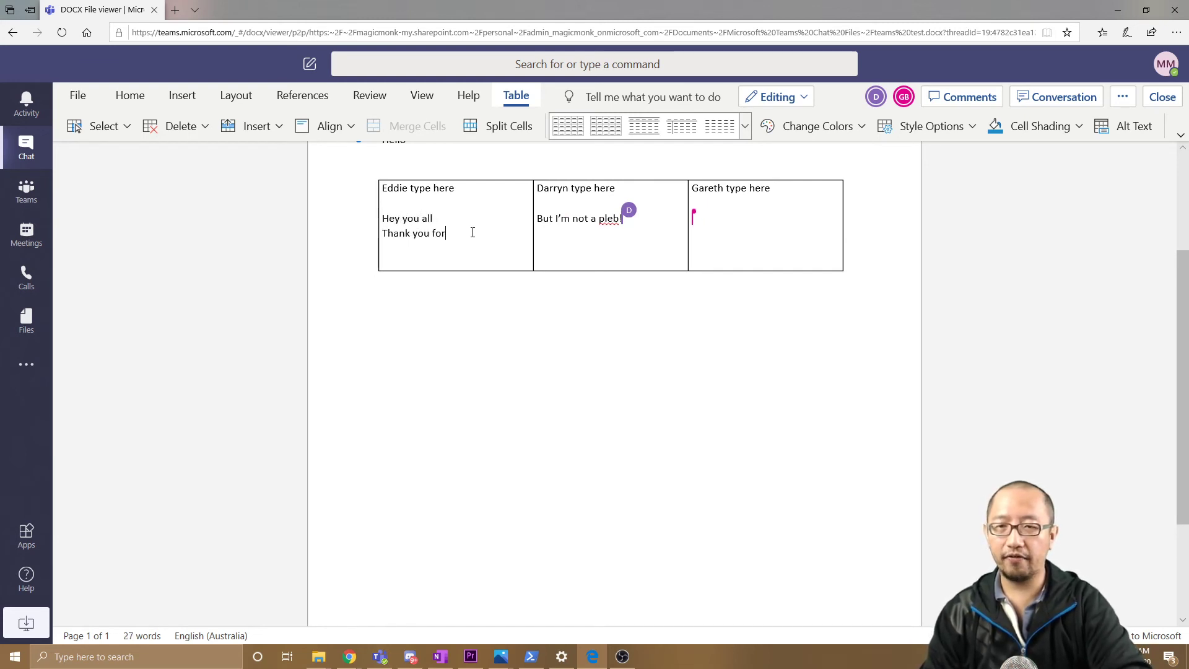
type(" helping me test teams out")
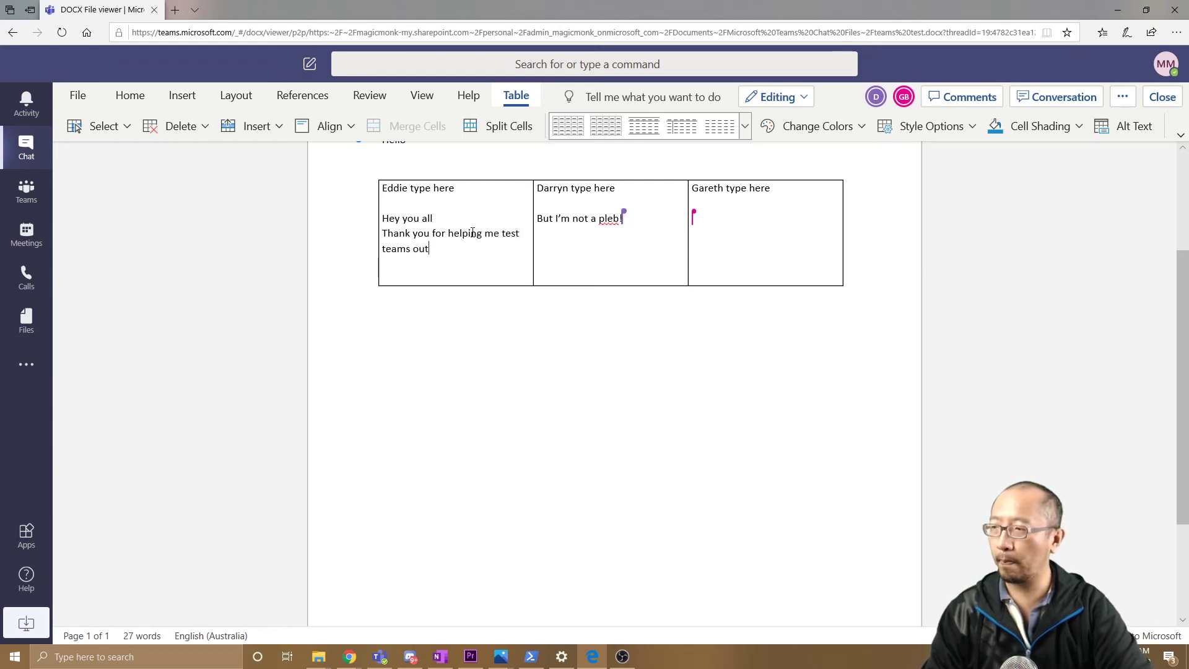
Add the line "You will all be famous on my youtube" to the first column, followed by blank lines.
key("Return")
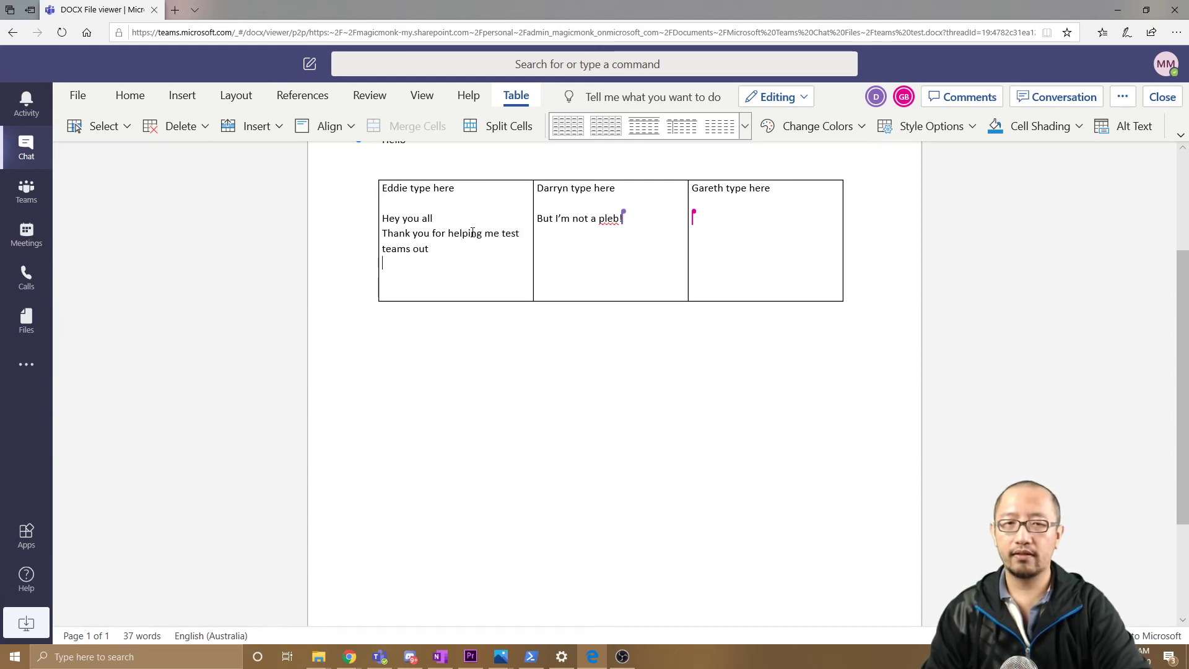
type("you will be")
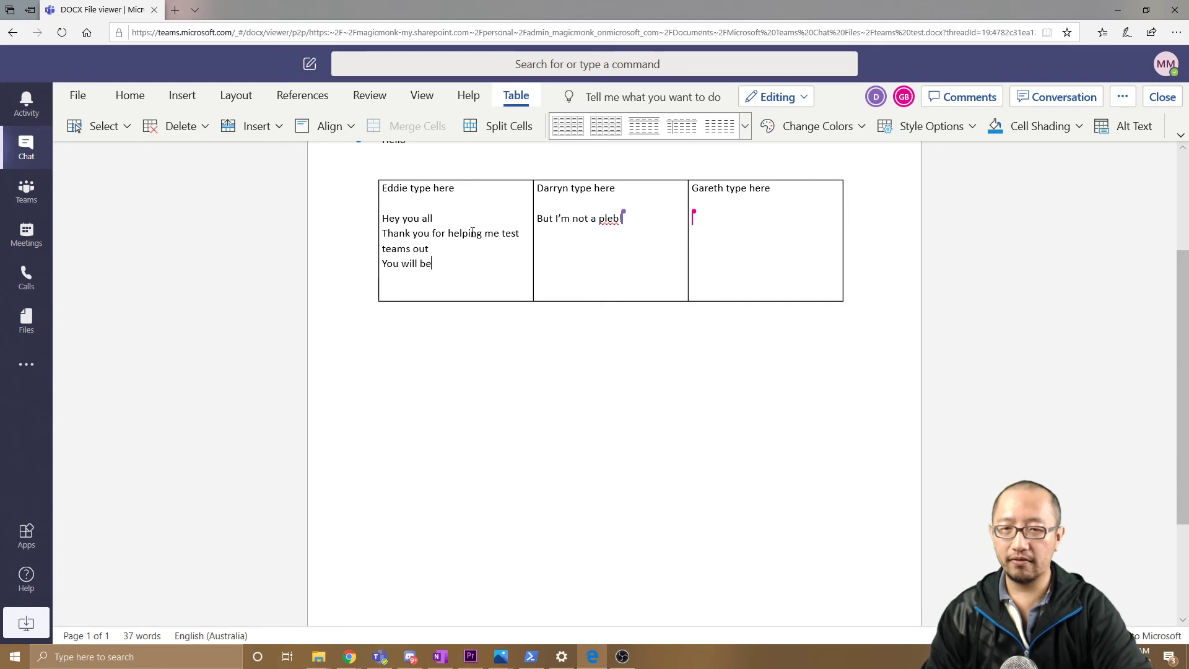
key("BackSpace")
key("BackSpace")
type("all be famous on my youtube")
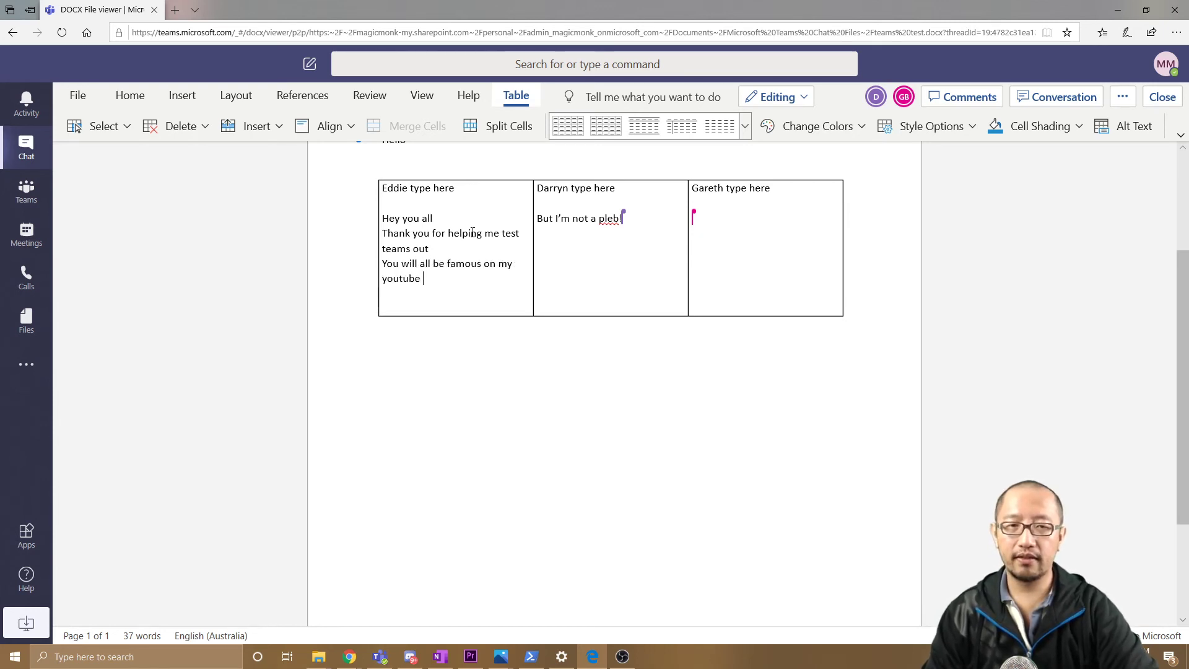
key("Return")
key("Return")
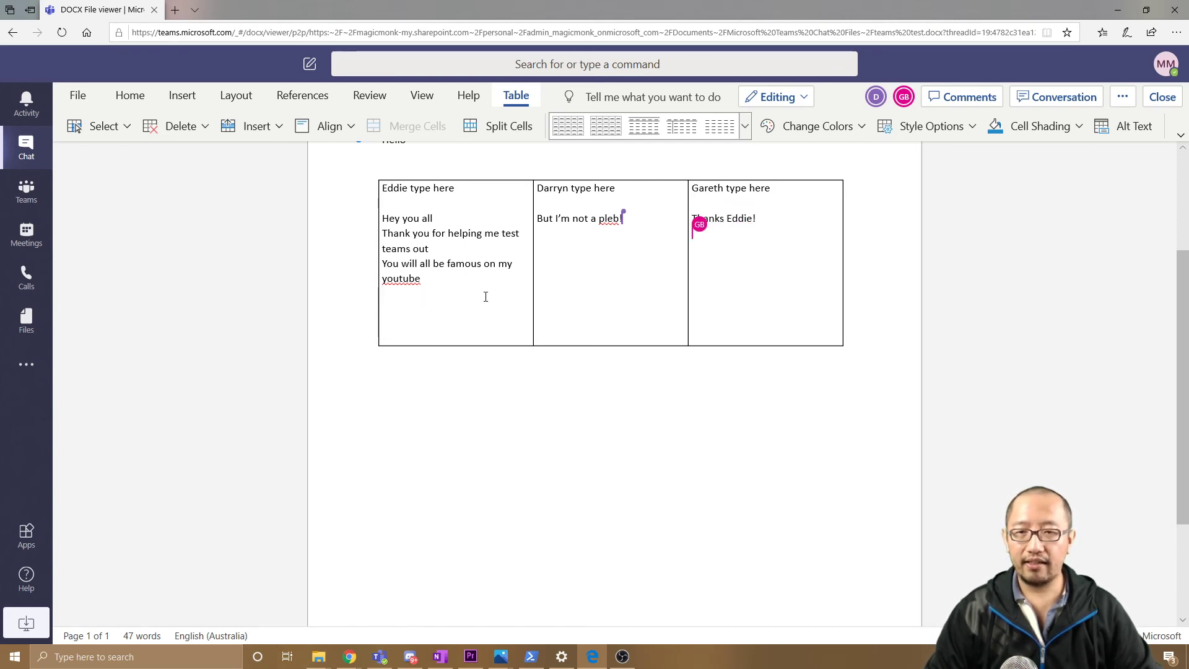
key("Return")
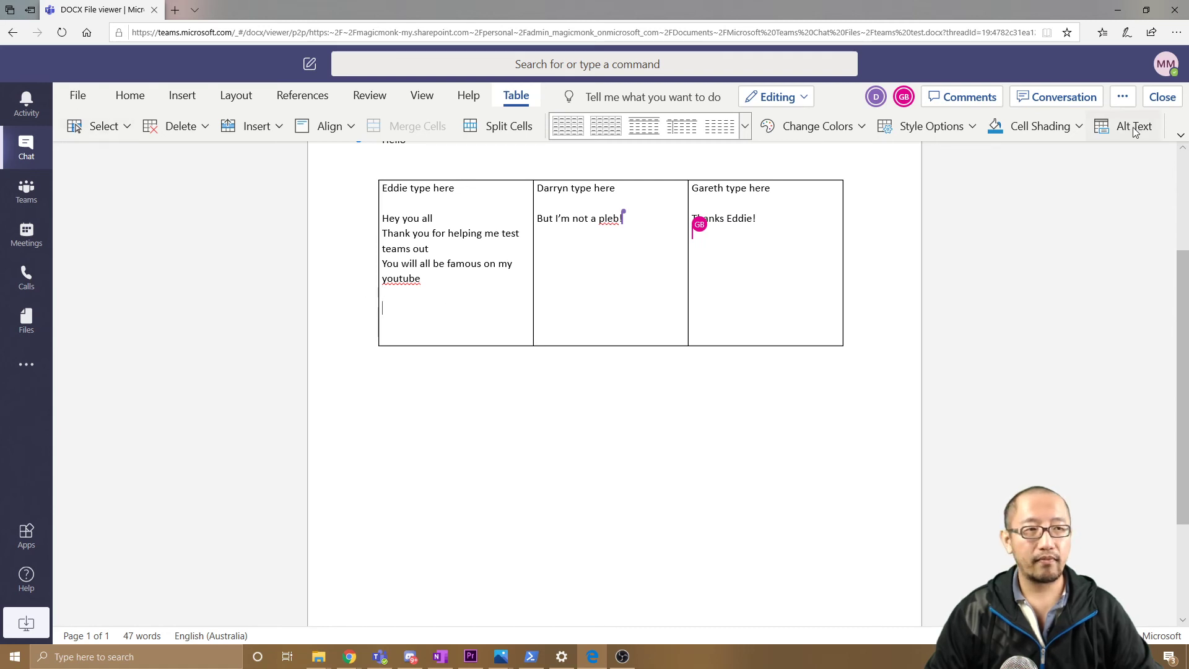
Check the document's additional open and download options, then close it and return to the IT specialists conversation.
left_click(1123, 98)
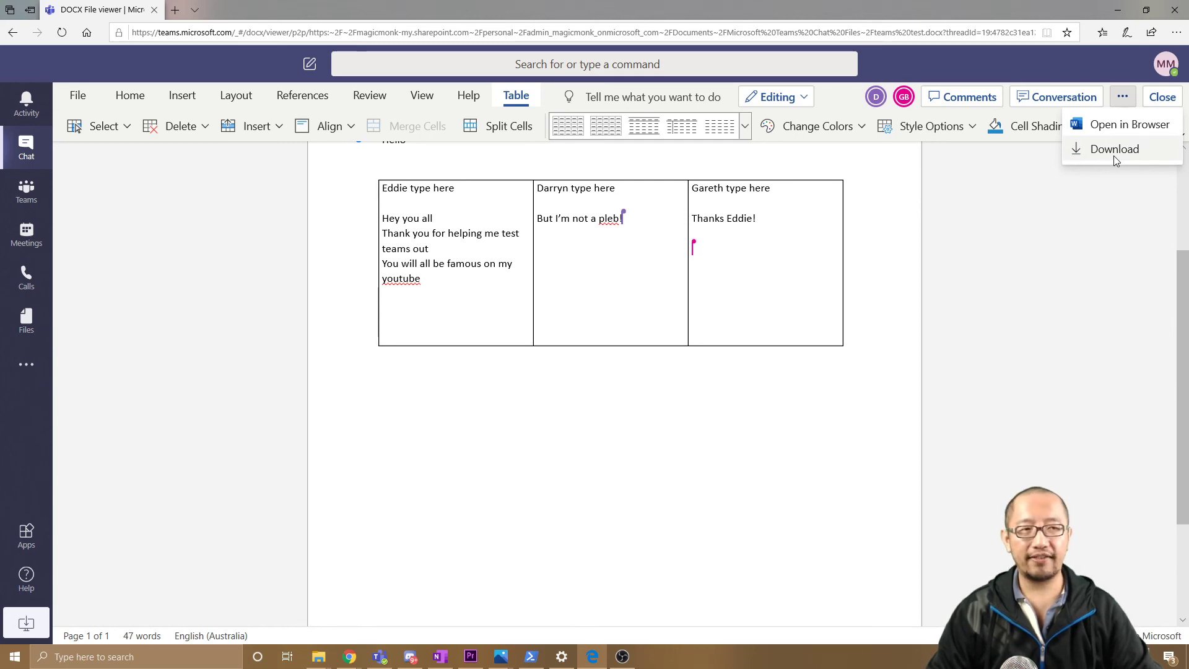
left_click(622, 282)
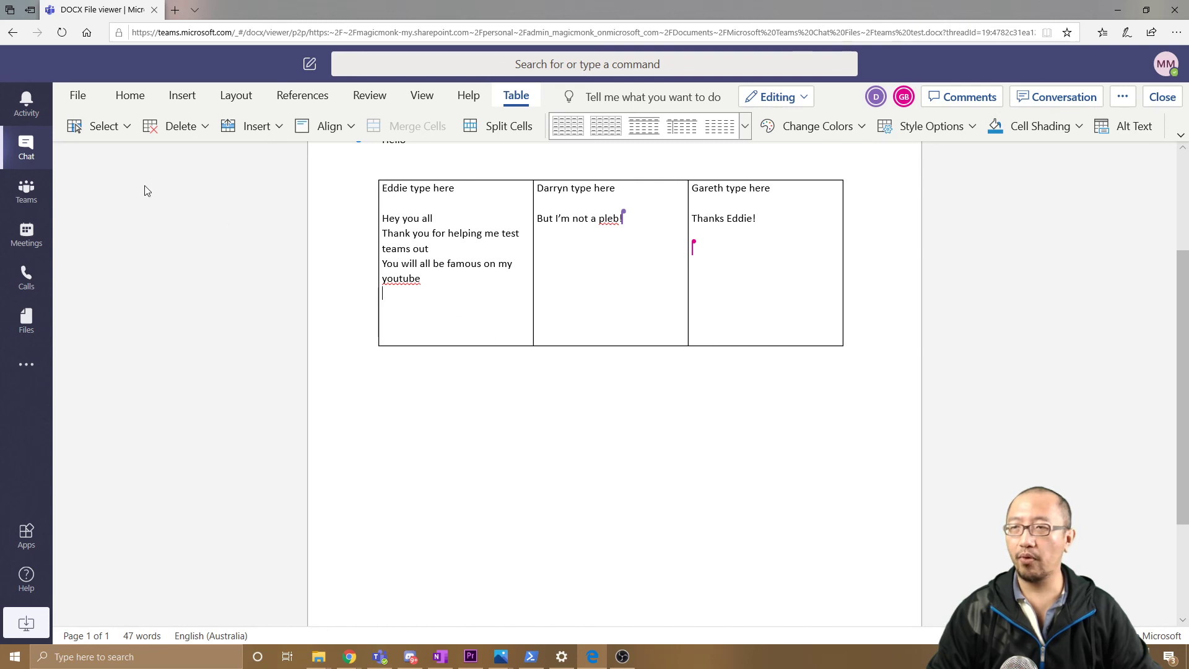
left_click(1180, 97)
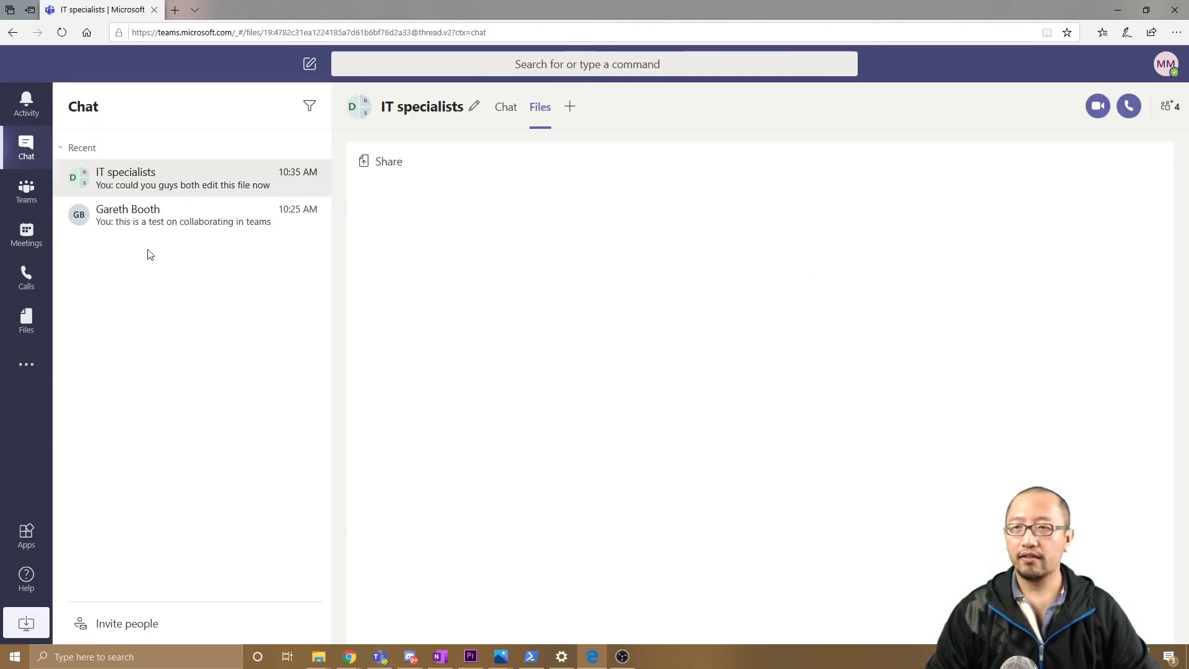
left_click(118, 180)
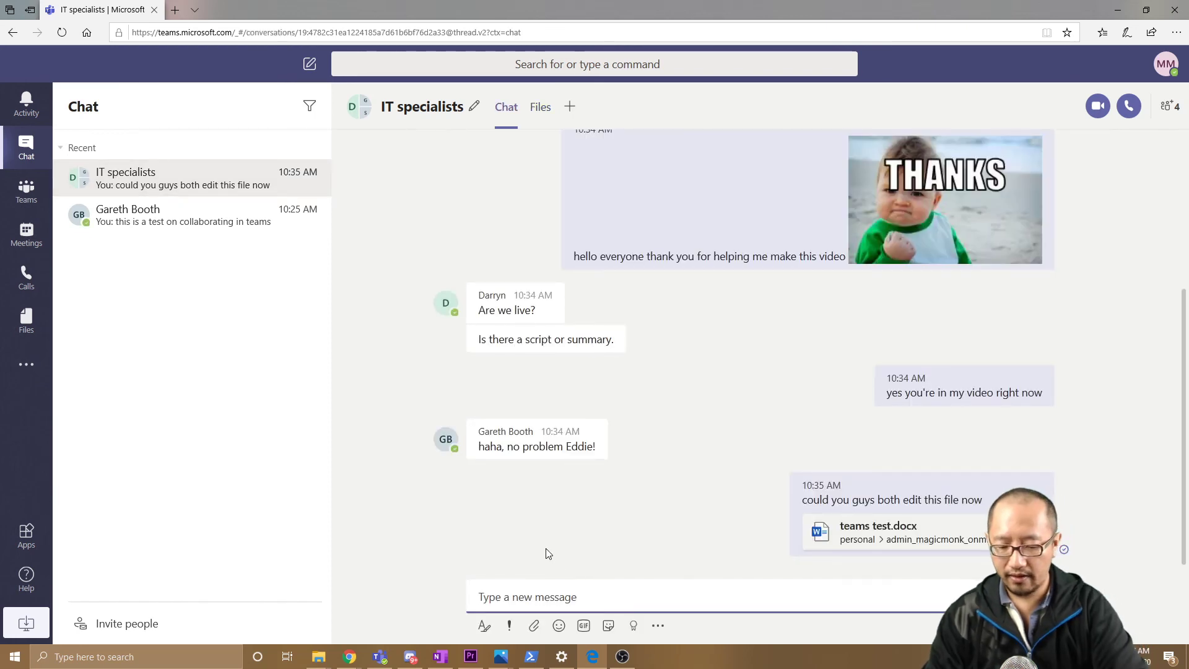
Send the group message "thanks for helping guys. video 2 is done. see you next time".
type("thanks for helping guys")
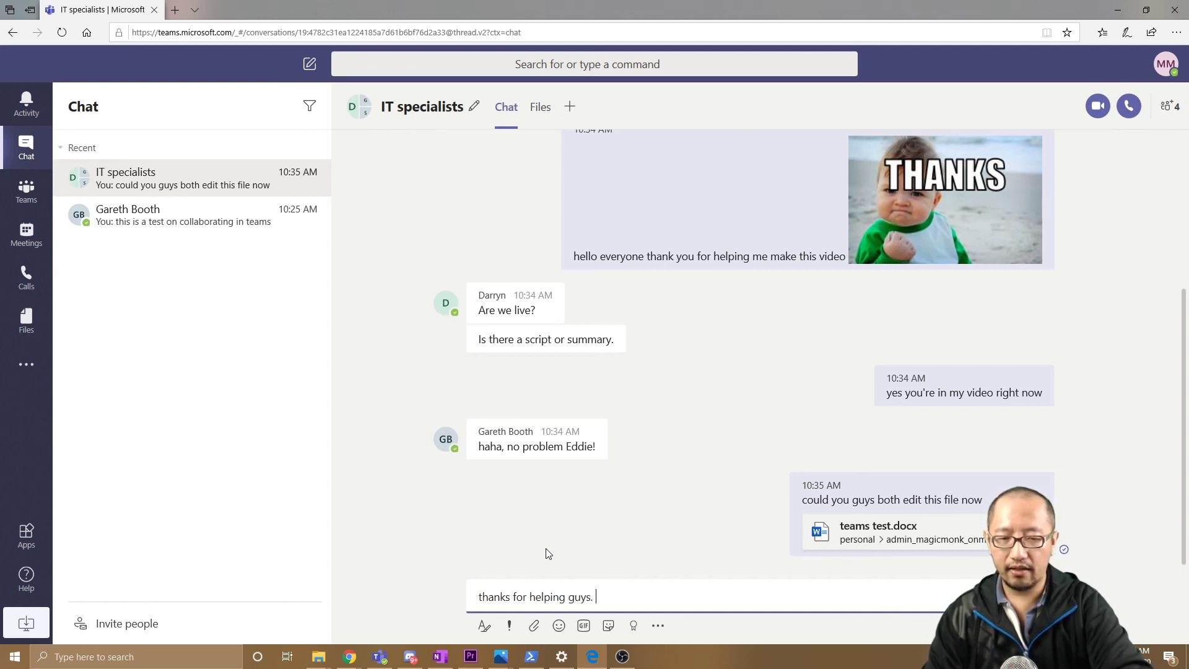
type(". video 2 is done. see you next time")
key("Return")
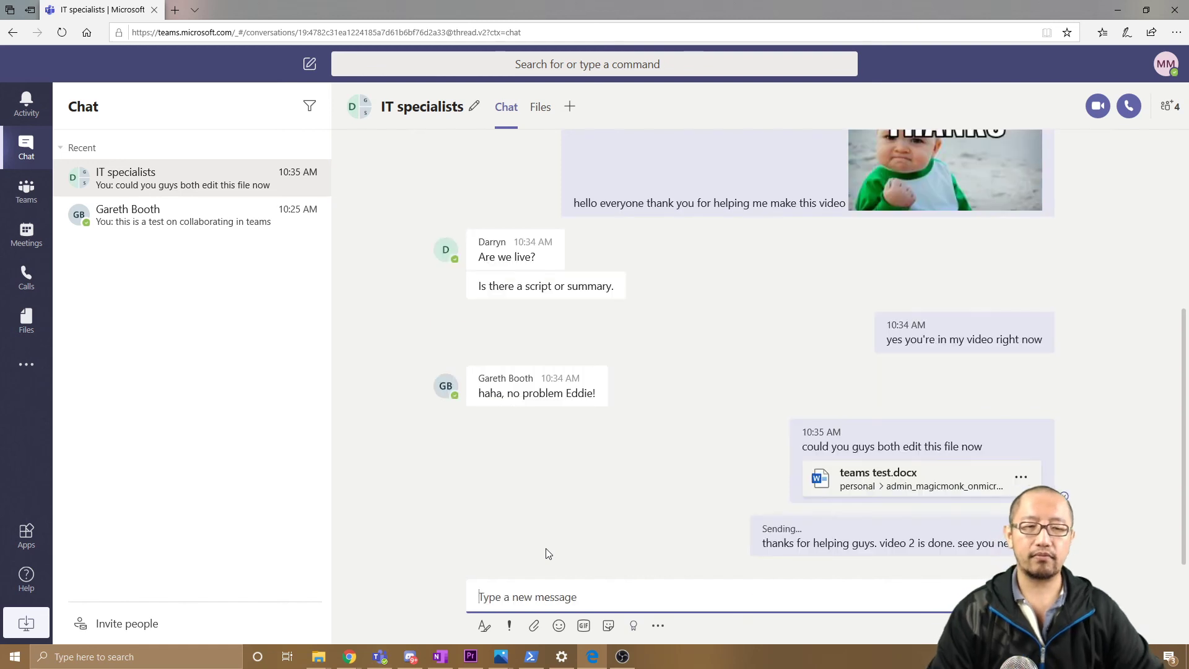